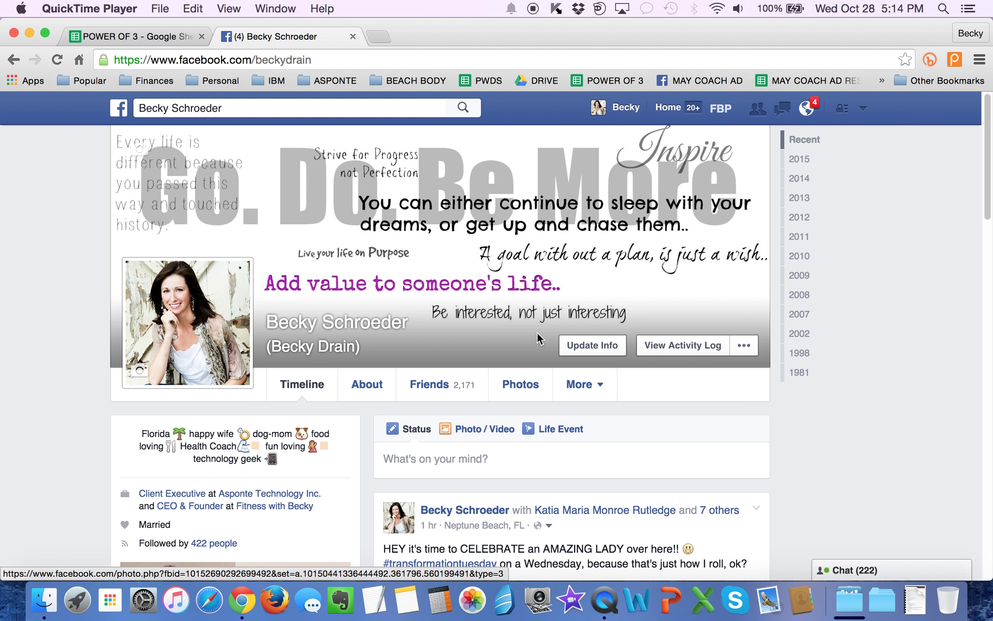
Scroll the Facebook timeline to the #transformationtuesday post and its before-and-after photo
scroll(854, 444, "down", 2)
scroll(855, 445, "down", 7)
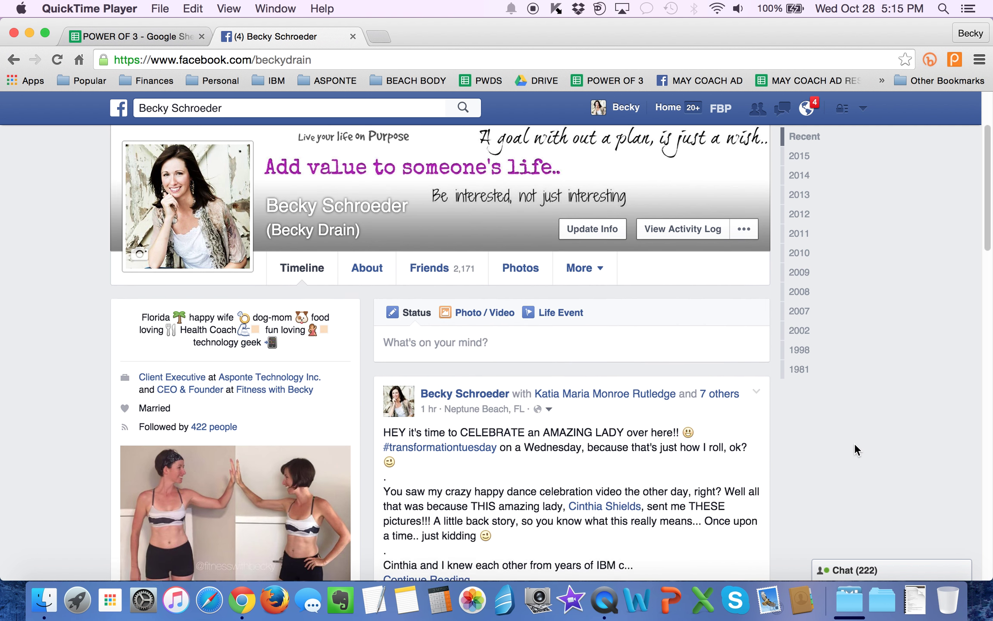
scroll(855, 444, "down", 2)
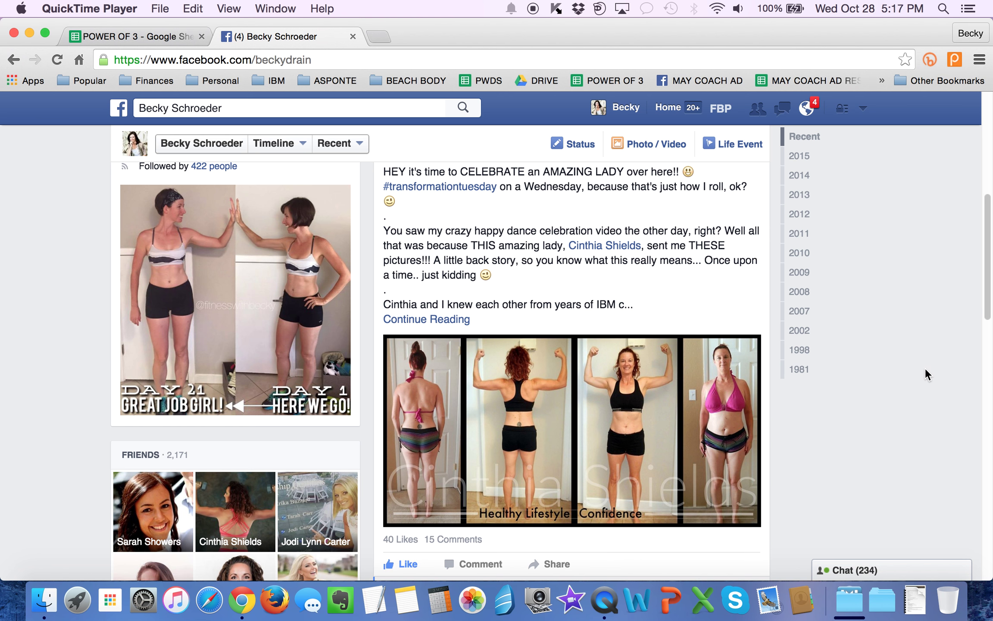
scroll(925, 367, "up", 1)
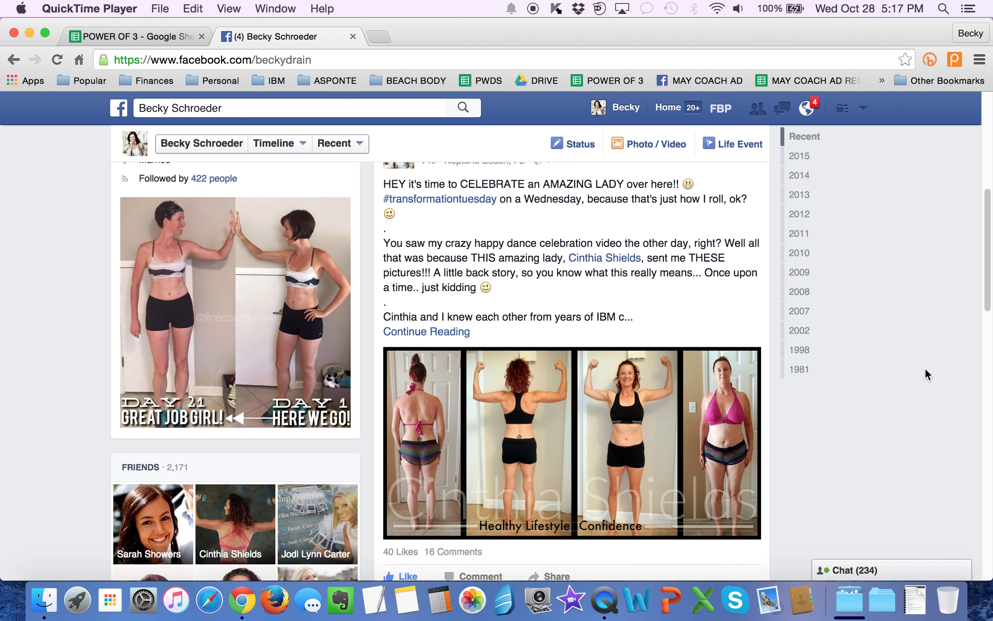
Bring up the likers of the #transformationtuesday post from its '36 others' link
scroll(926, 367, "down", 1)
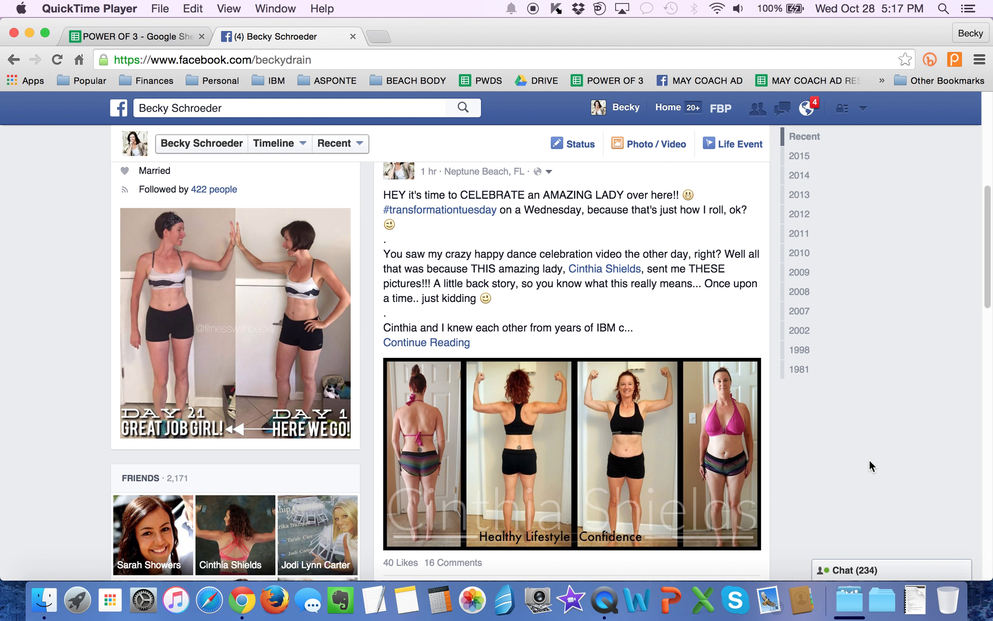
scroll(870, 462, "down", 1)
scroll(870, 462, "down", 5)
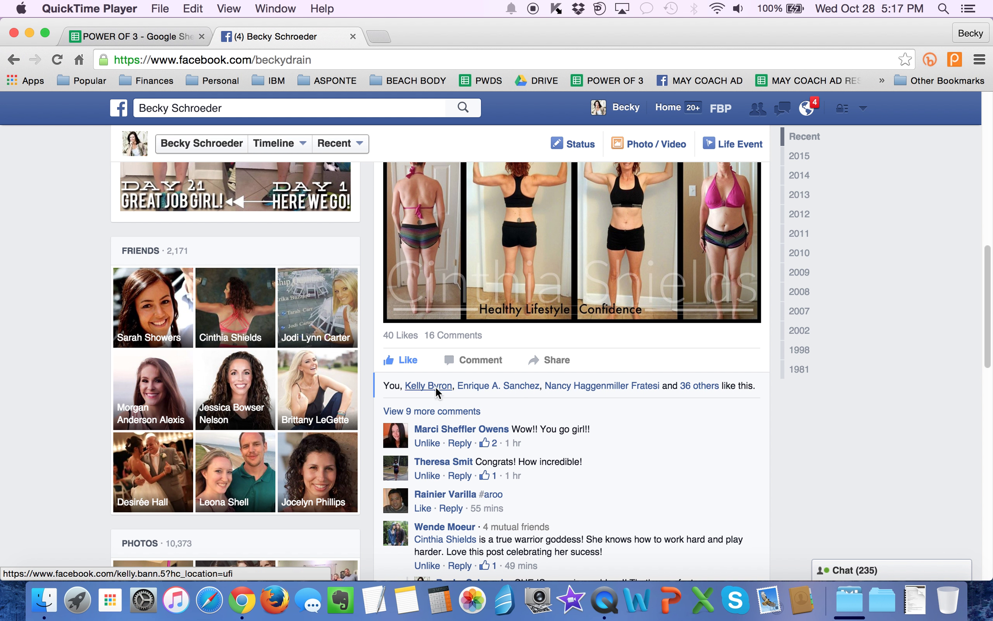
mouse_move(700, 386)
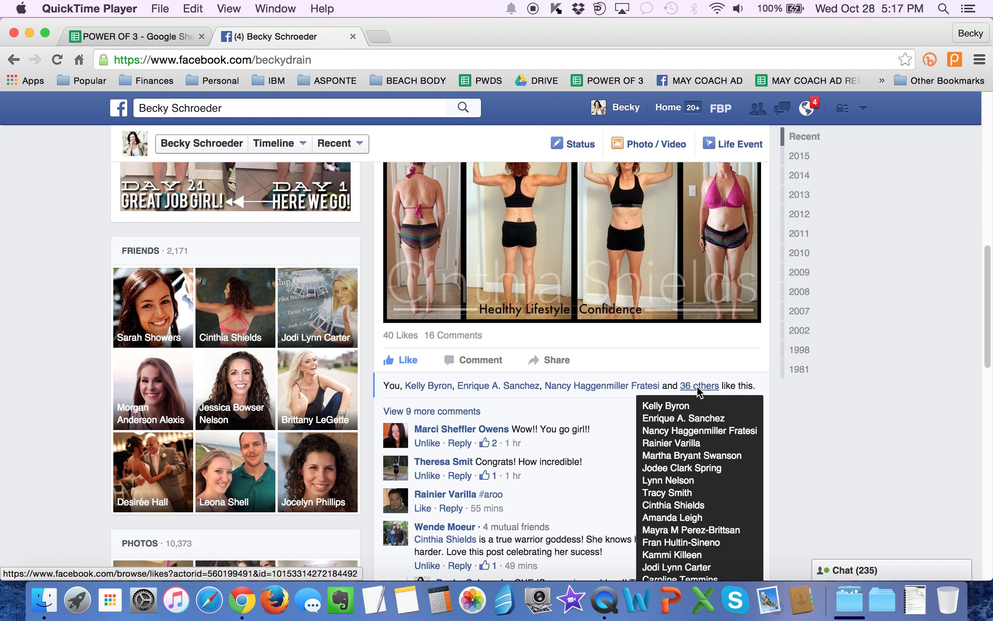
scroll(616, 473, "up", 3)
scroll(616, 472, "up", 15)
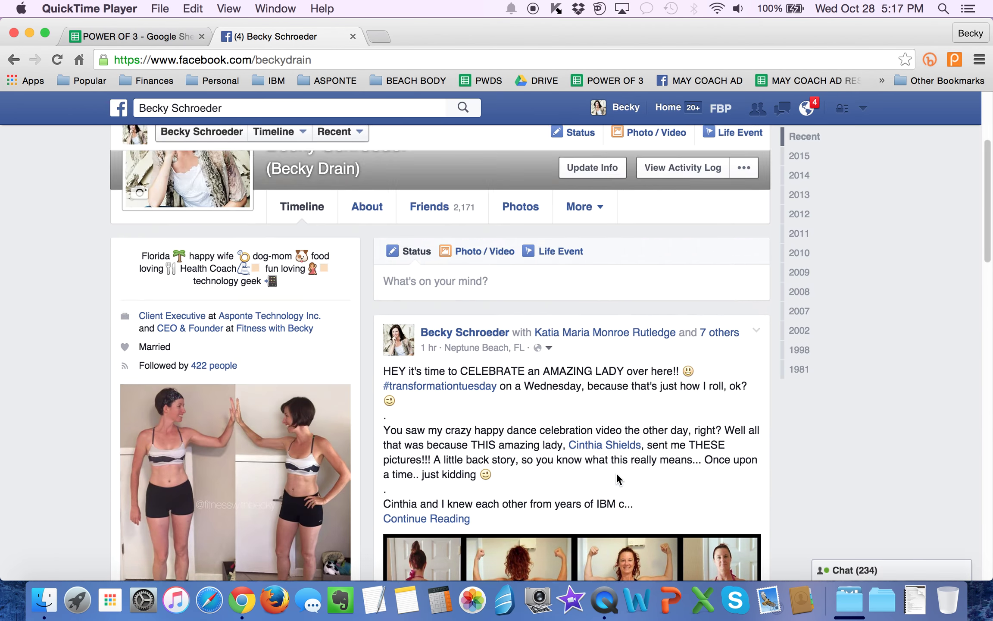
scroll(617, 472, "down", 15)
scroll(616, 472, "down", 5)
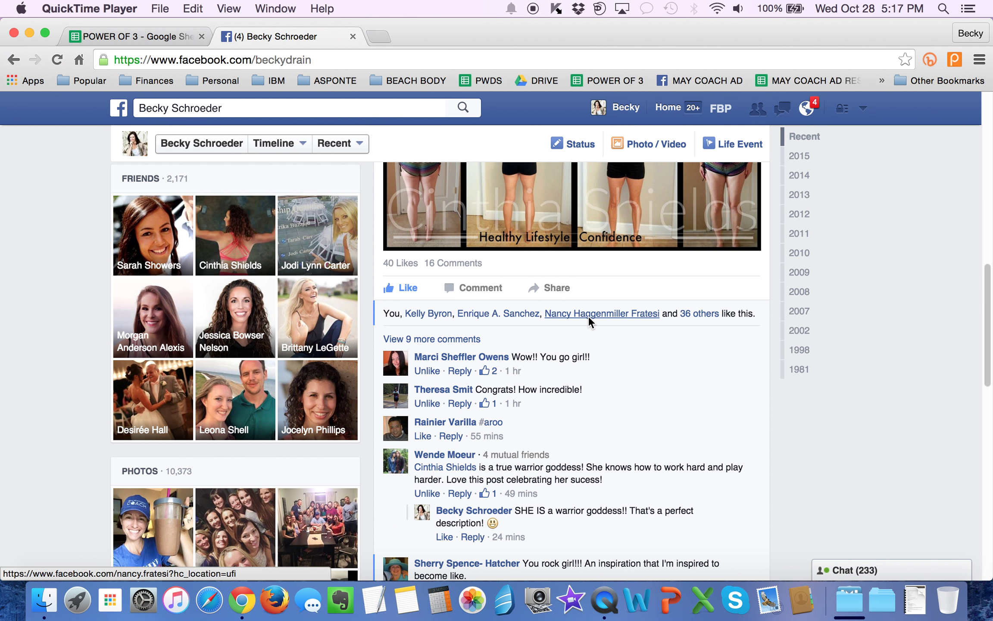
mouse_move(691, 314)
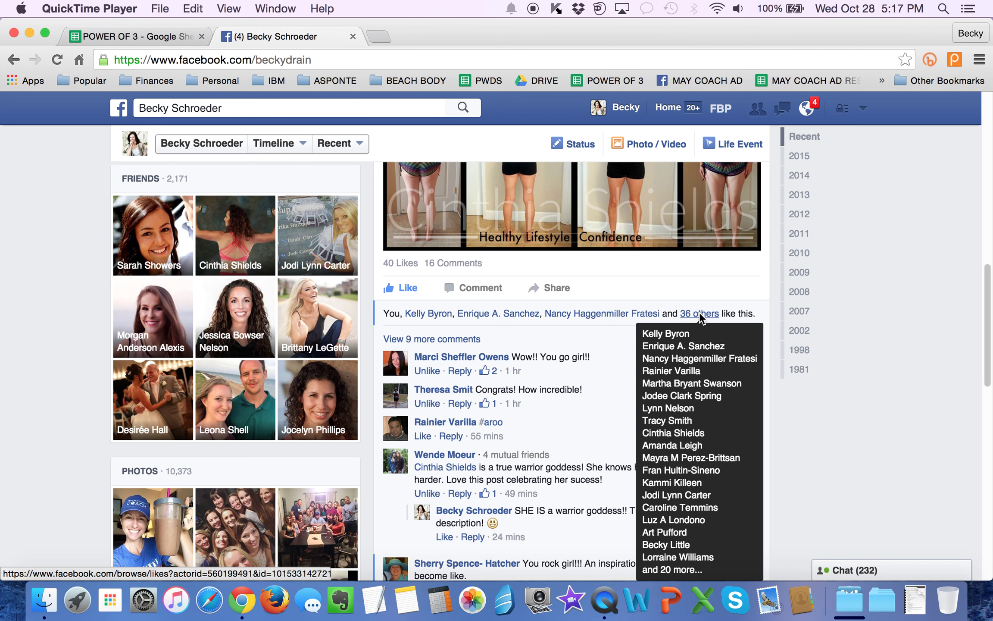
left_click(699, 312)
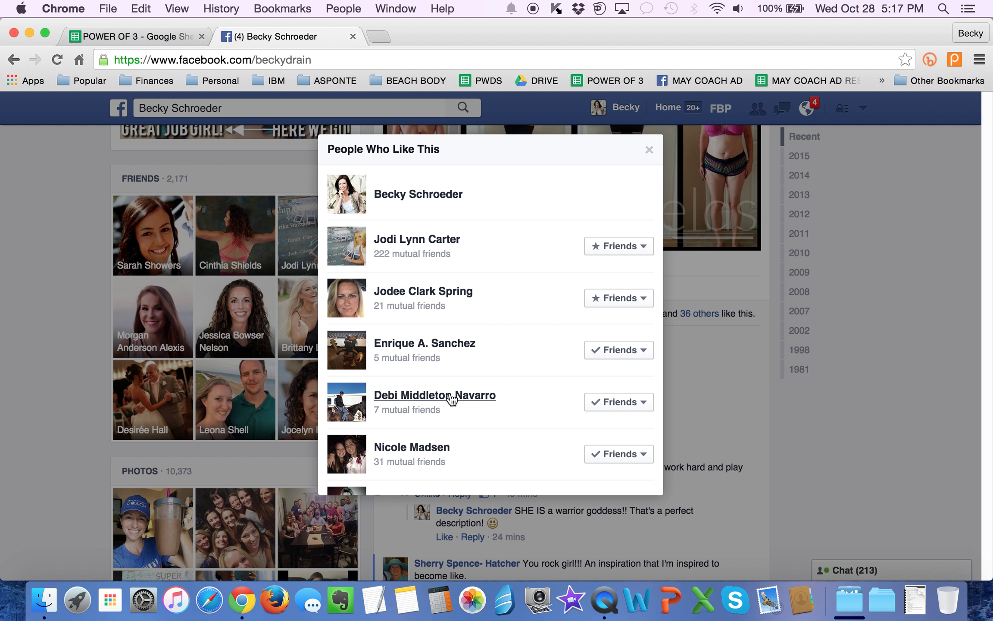
Select every liker's name in the People Who Like This list, top to bottom
mouse_move(453, 398)
left_click(372, 170)
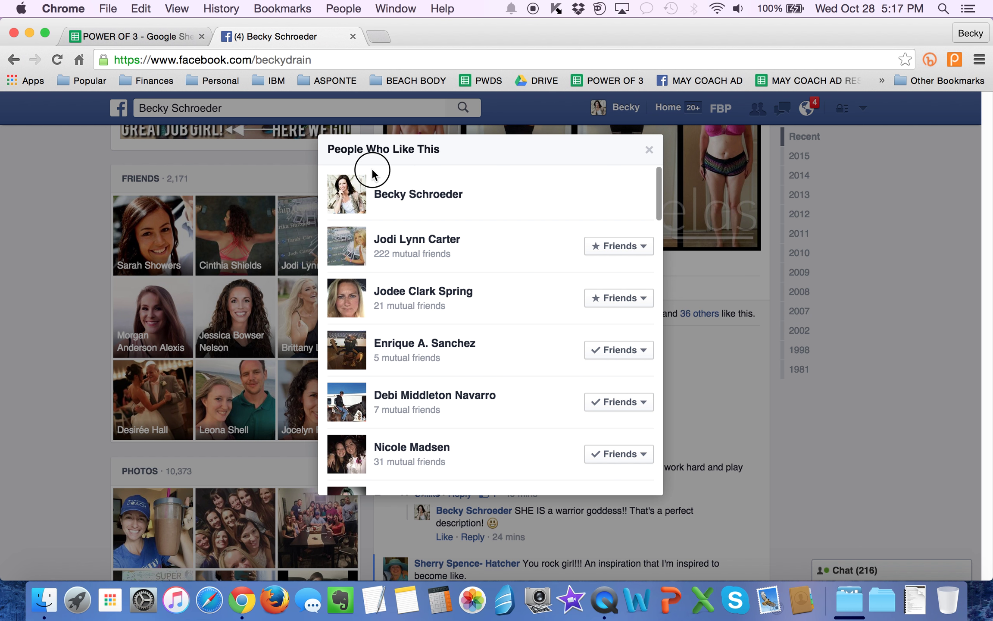
left_click_drag(372, 170, 492, 495)
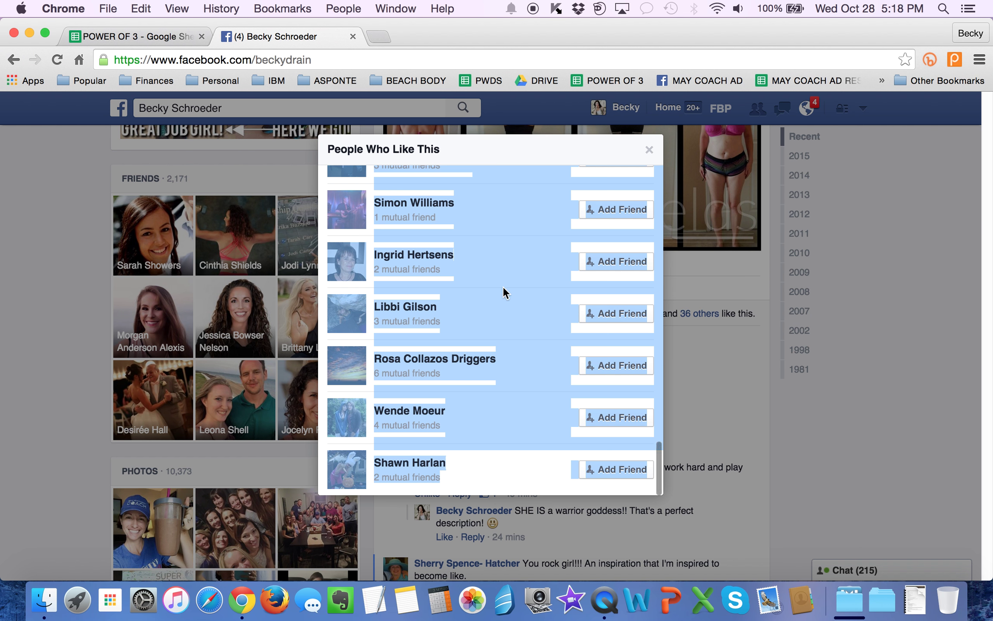
Switch to the POWER OF 3 spreadsheet, pick A2, then view the PO3 TEMPLATE sheet
left_click(119, 38)
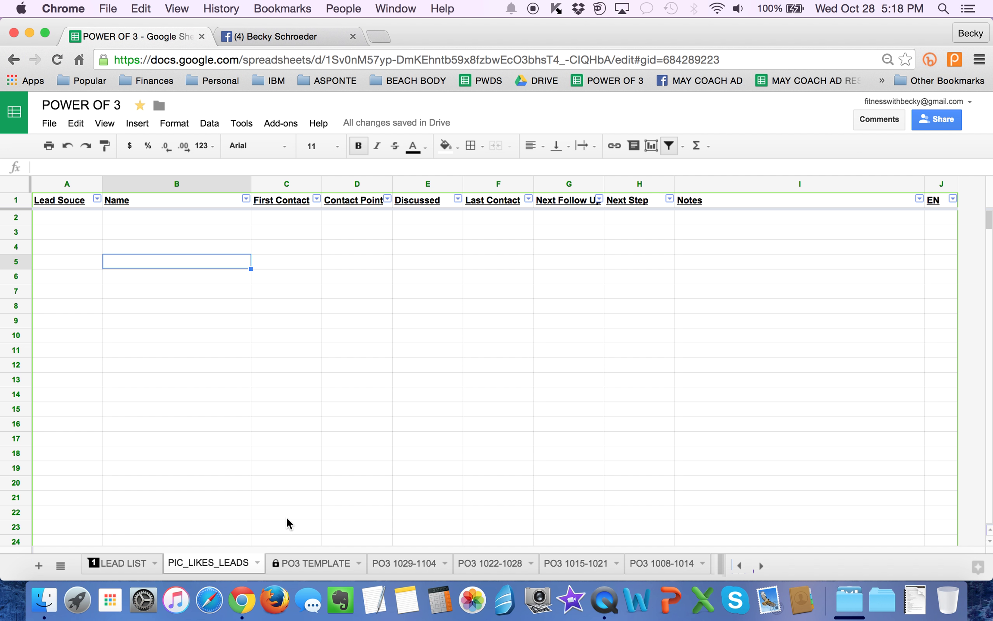
left_click(70, 217)
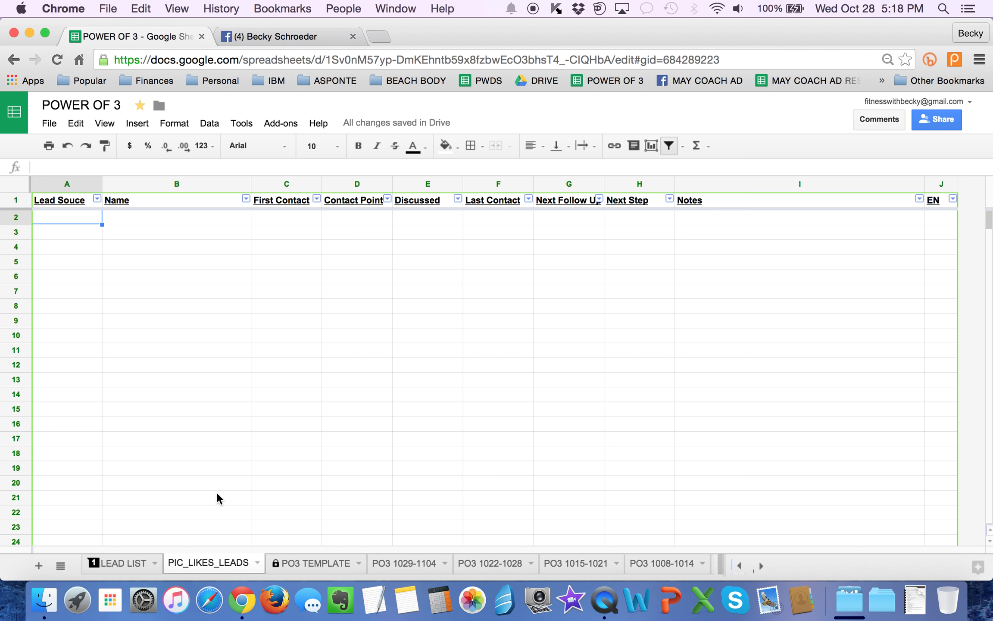
left_click(294, 559)
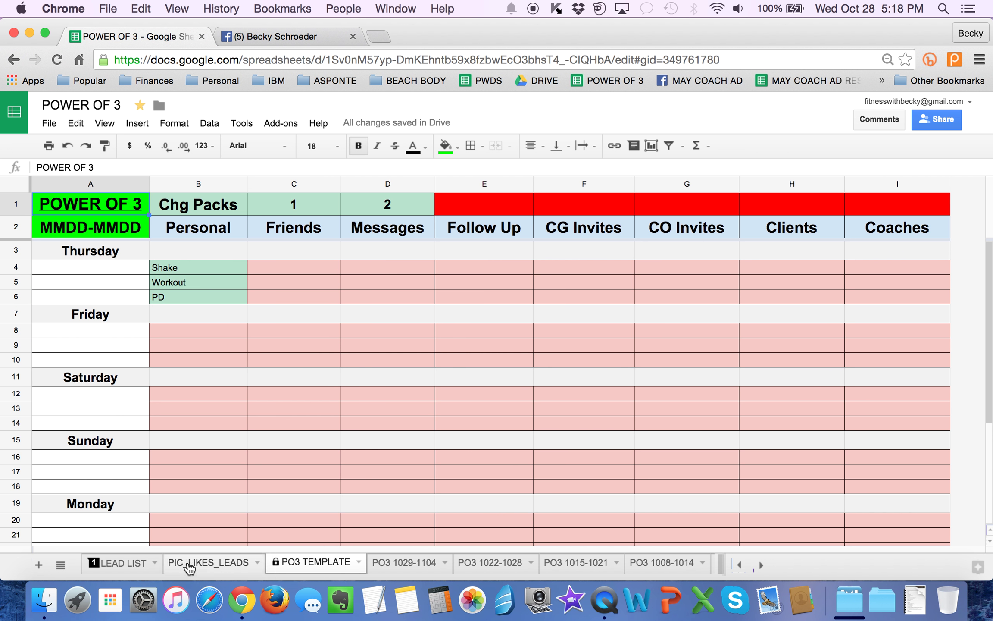
Return to the PIC_LIKES_LEADS sheet, then glance back at the selected likes list
left_click(189, 565)
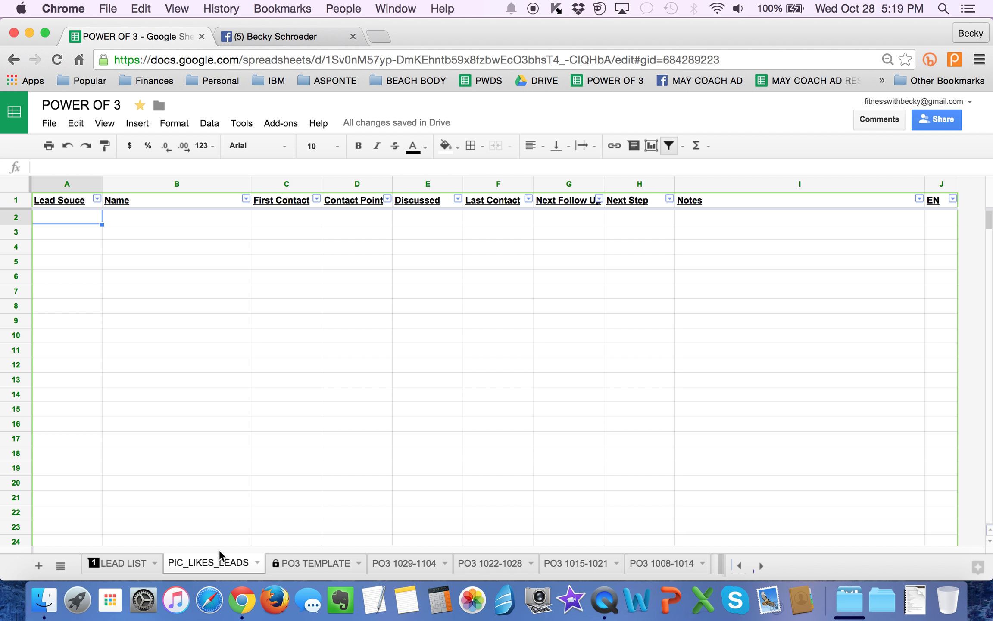
key("ctrl+Tab")
Paste the copied likers list into the Name column starting at B2
key("ctrl+shift+Tab")
left_click(145, 214)
key("super+v")
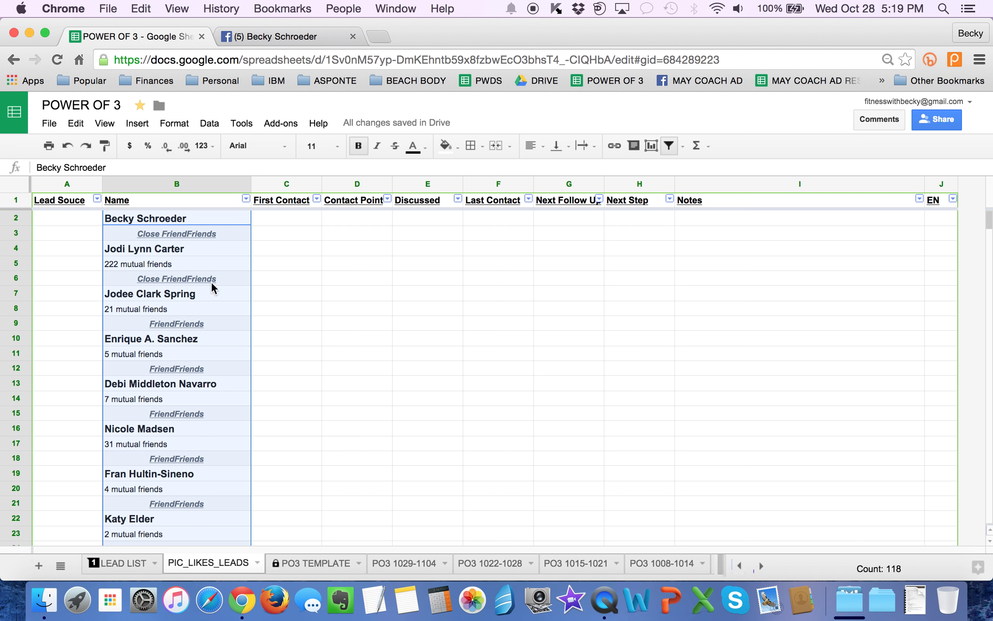
scroll(280, 370, "down", 20)
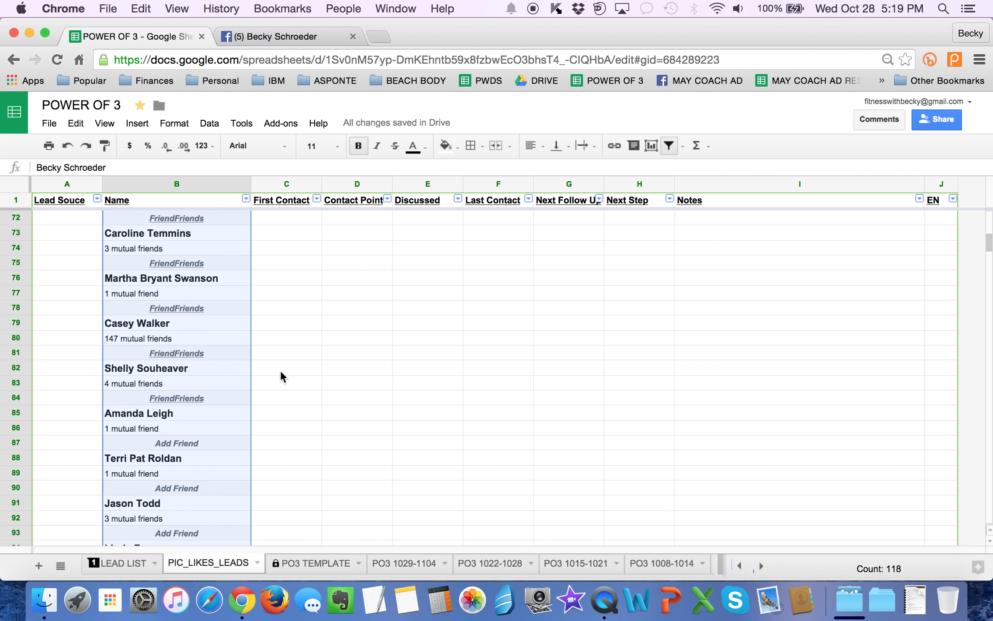
scroll(280, 371, "up", 20)
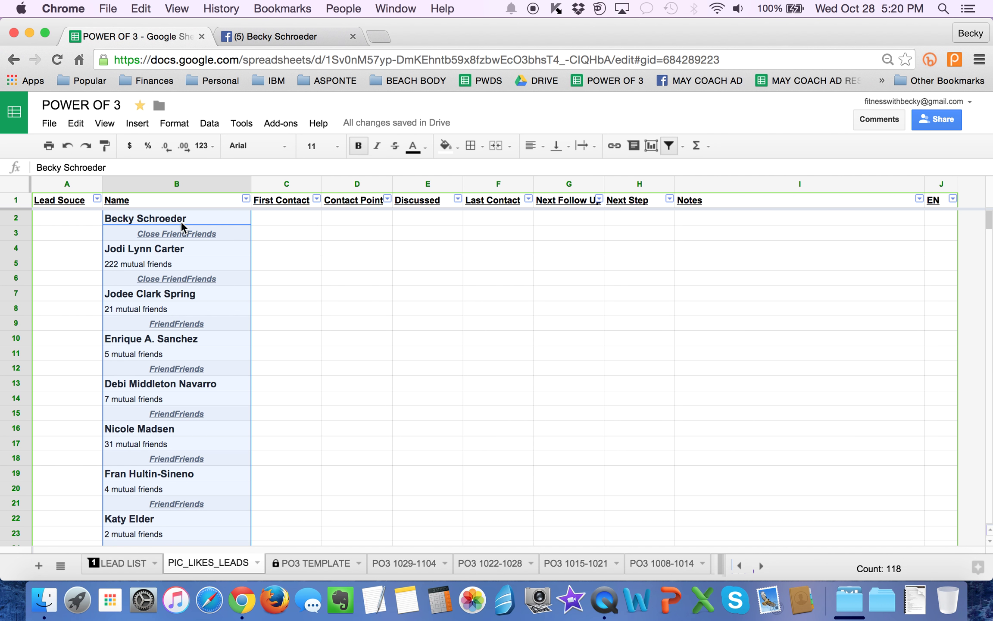
Sort the whole sheet A→Z by Name, treating the first row as a header
left_click(12, 185)
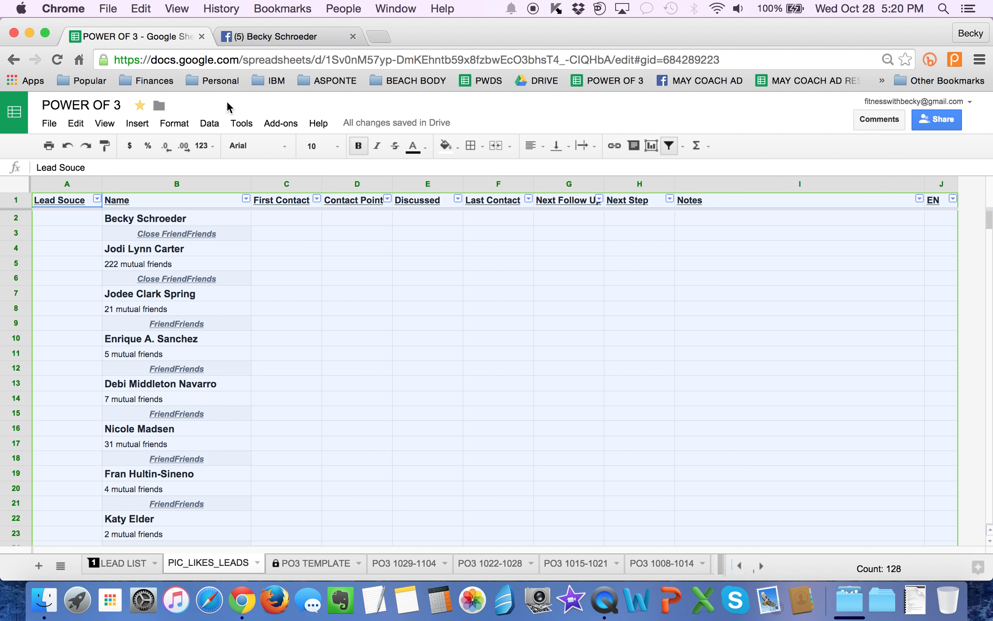
left_click(214, 125)
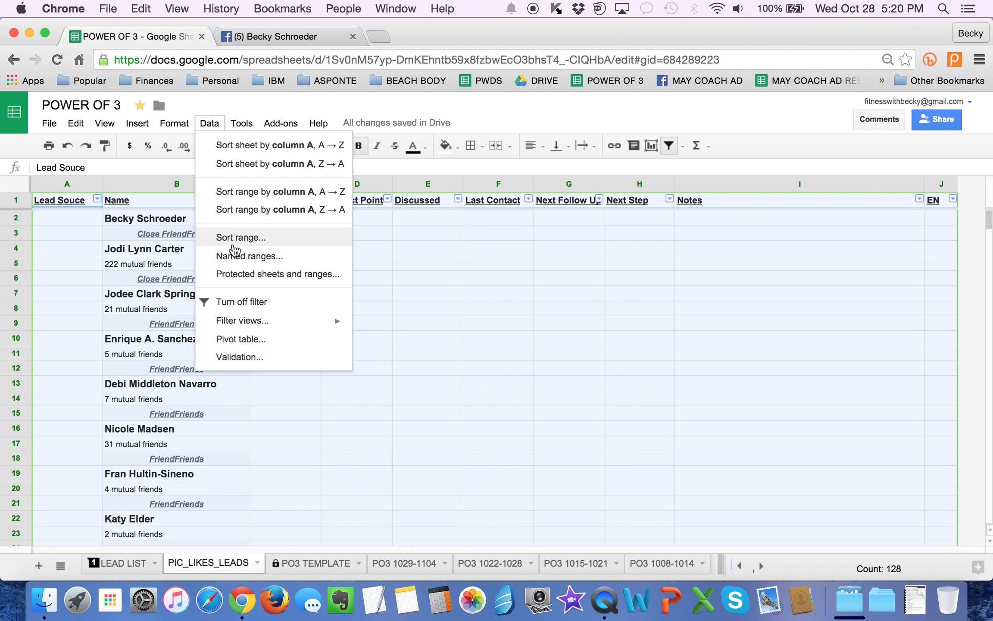
left_click(235, 238)
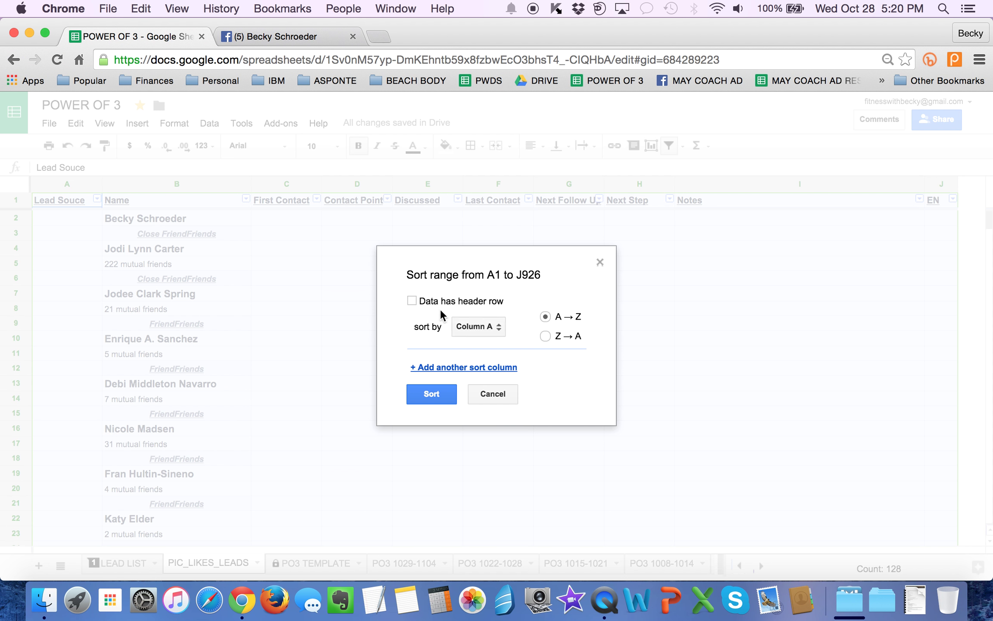
left_click(413, 302)
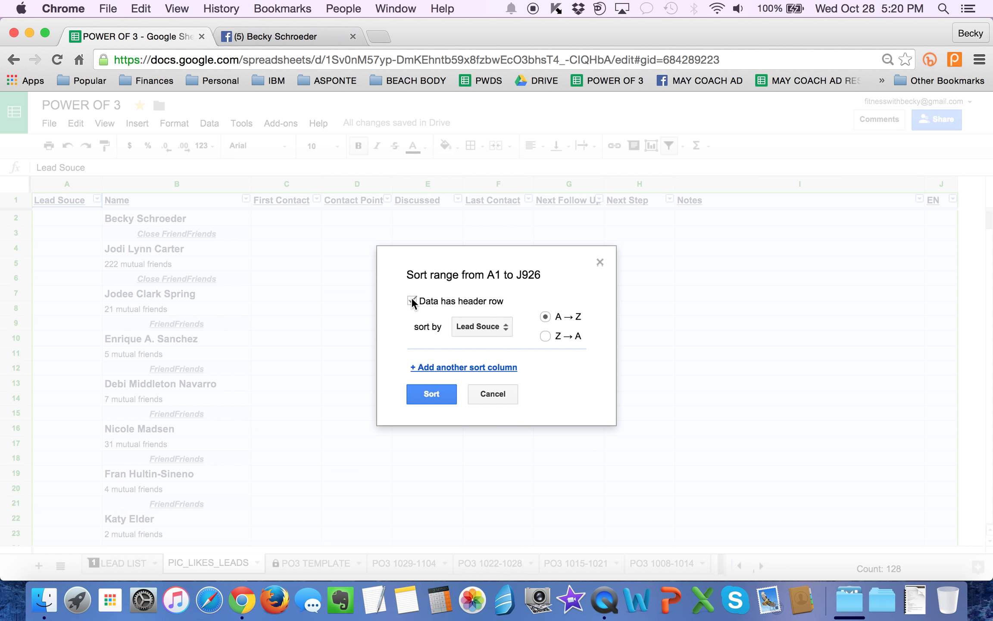
left_click(492, 334)
left_click(492, 347)
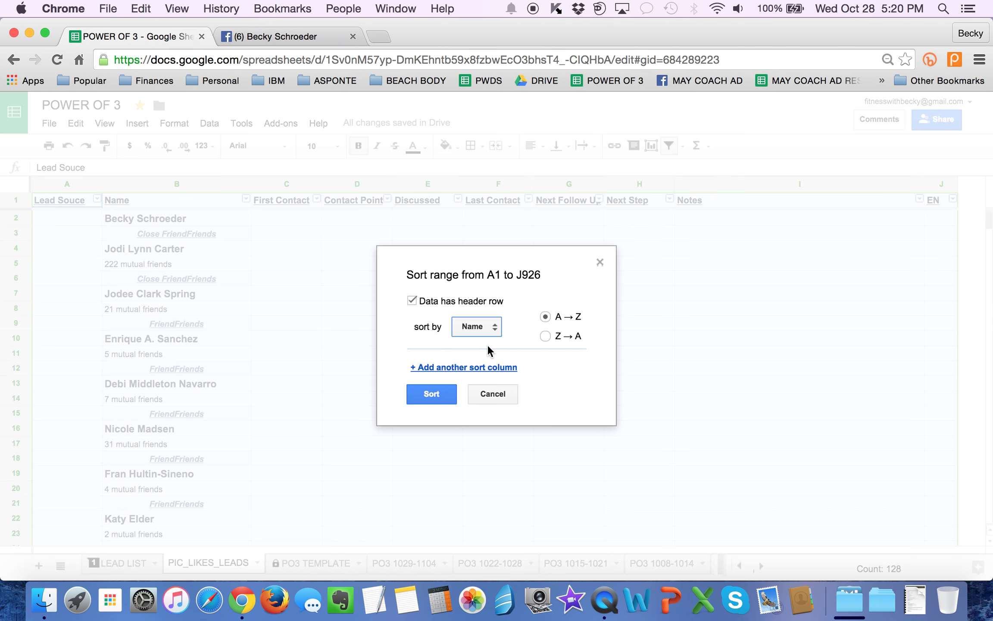
left_click(417, 395)
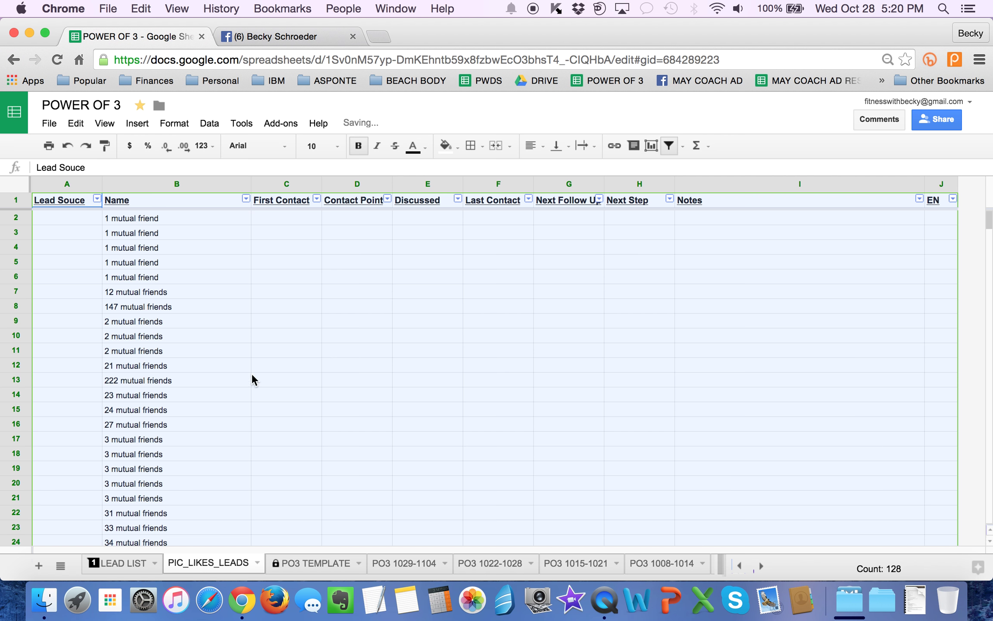
left_click(284, 395)
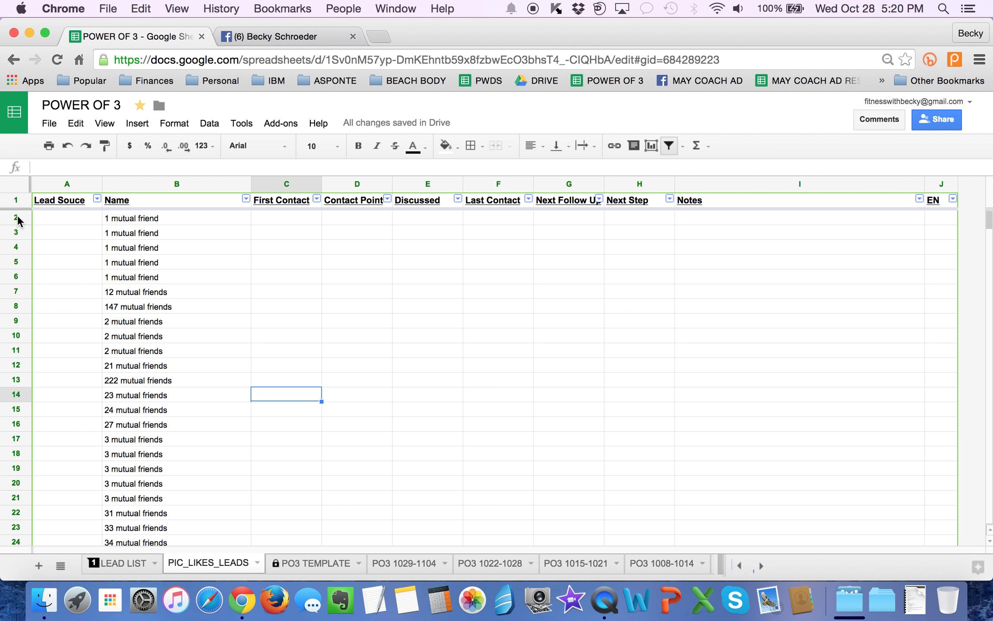
Delete the mutual-friends and Add Friend filler rows 2–51
scroll(169, 380, "down", 5)
scroll(168, 380, "up", 5)
left_click_drag(16, 217, 12, 383)
scroll(128, 436, "down", 9)
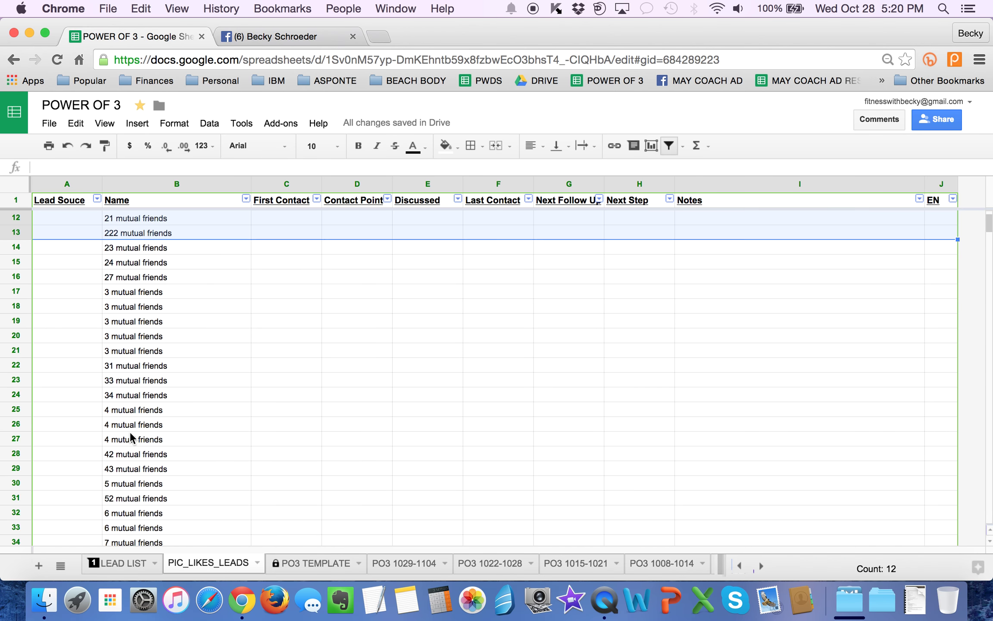
scroll(76, 387, "down", 8)
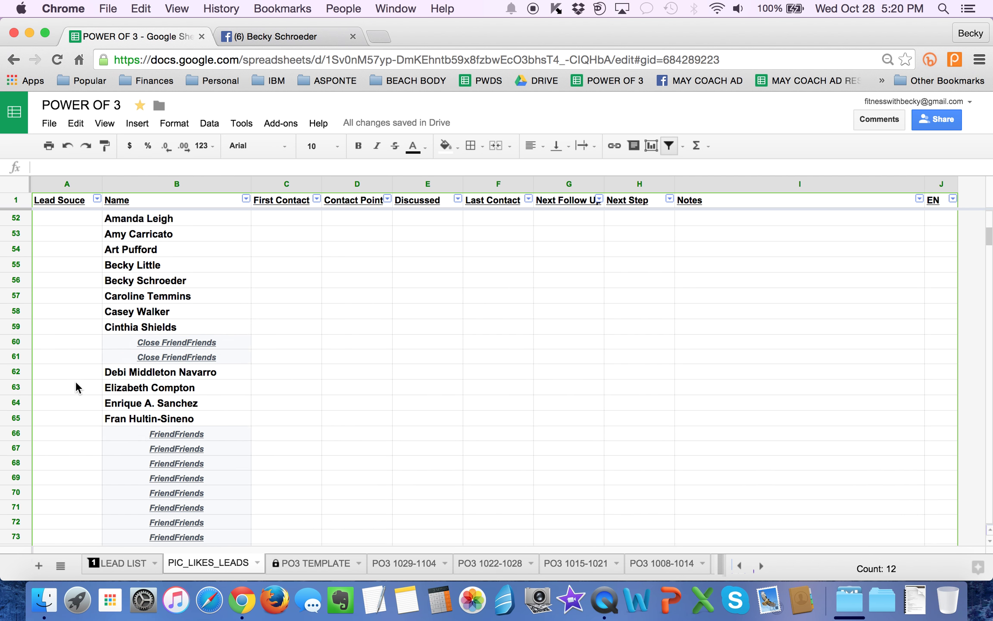
scroll(75, 386, "up", 4)
left_click(17, 395, "shift")
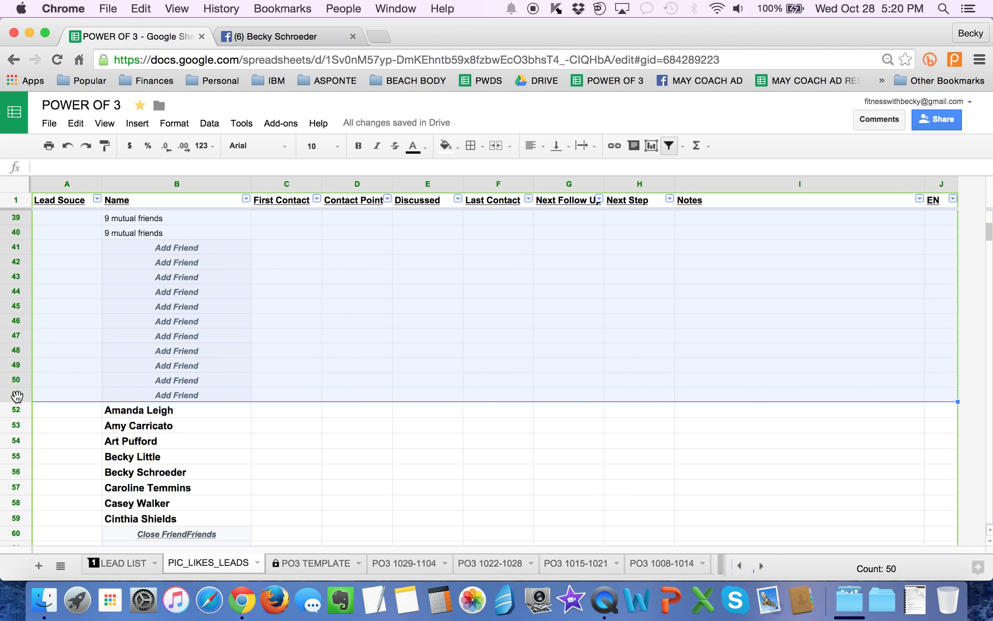
right_click(17, 396)
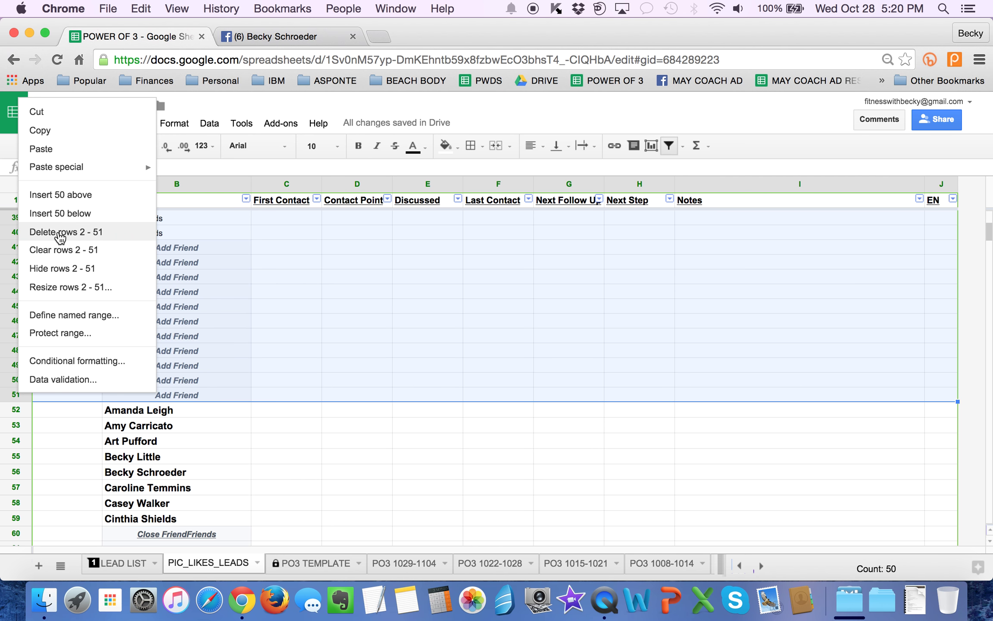
left_click(60, 235)
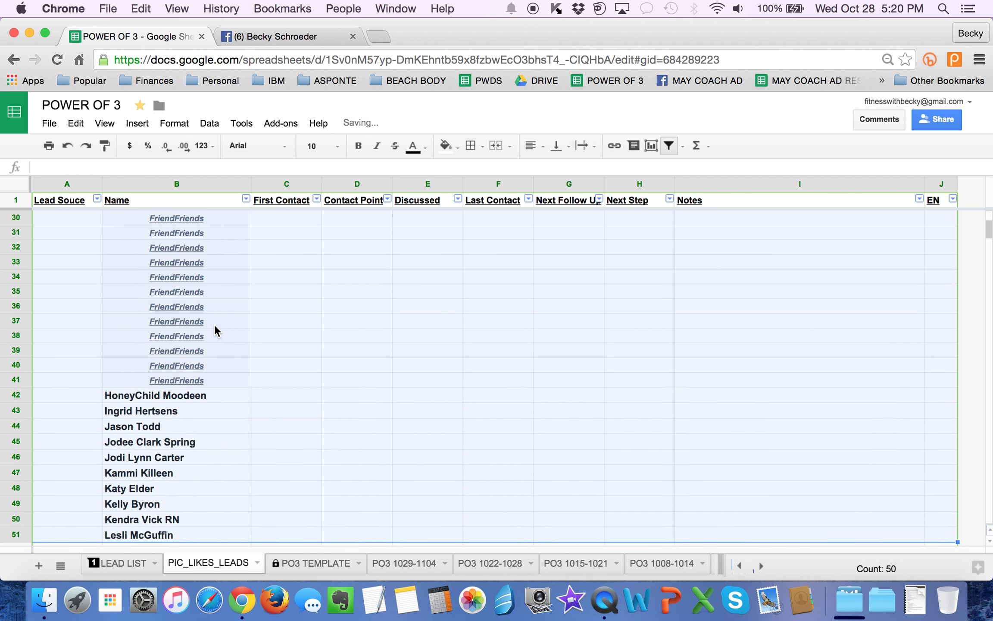
Delete the two Close FriendFriends rows 10–11
scroll(215, 329, "down", 1)
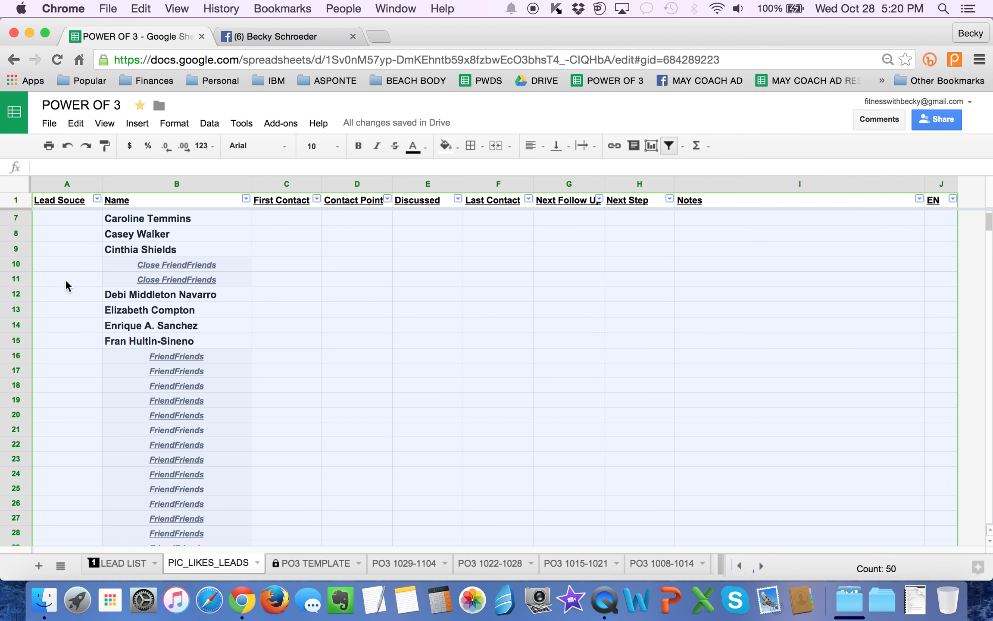
left_click(17, 264)
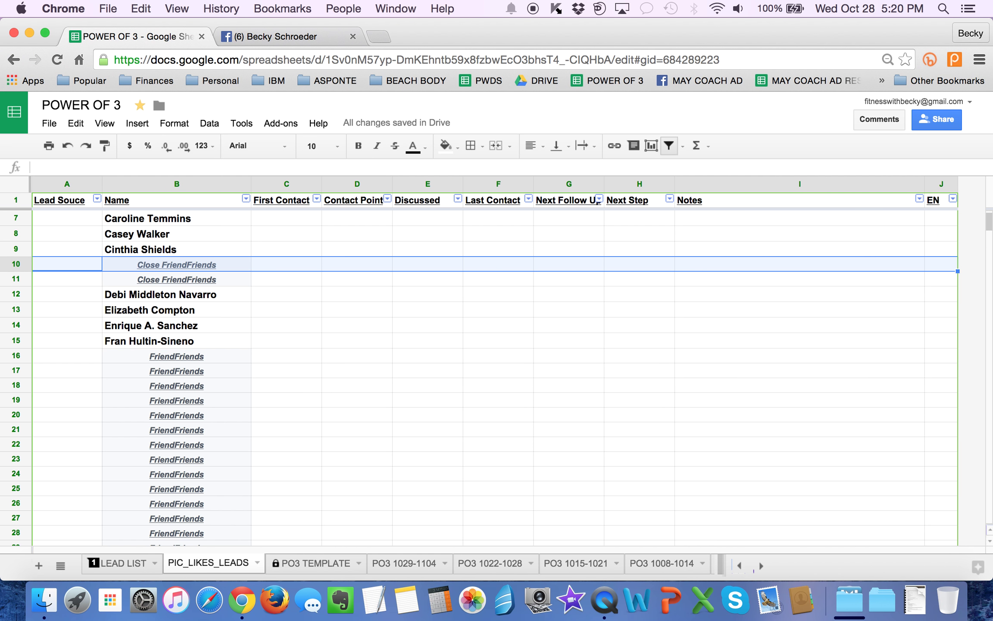
left_click(20, 279, "shift")
right_click(21, 280)
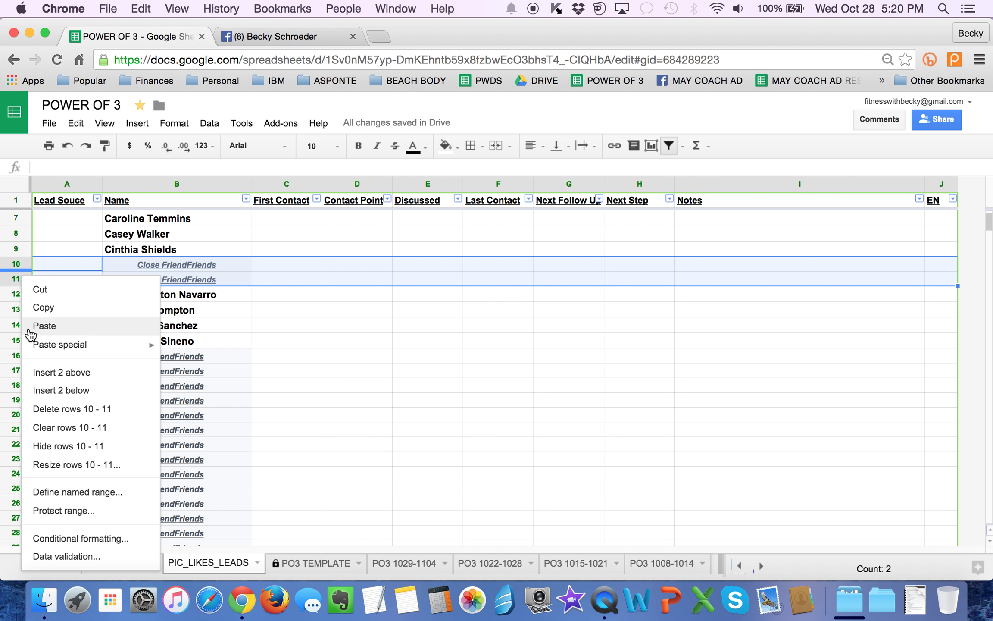
left_click(45, 412)
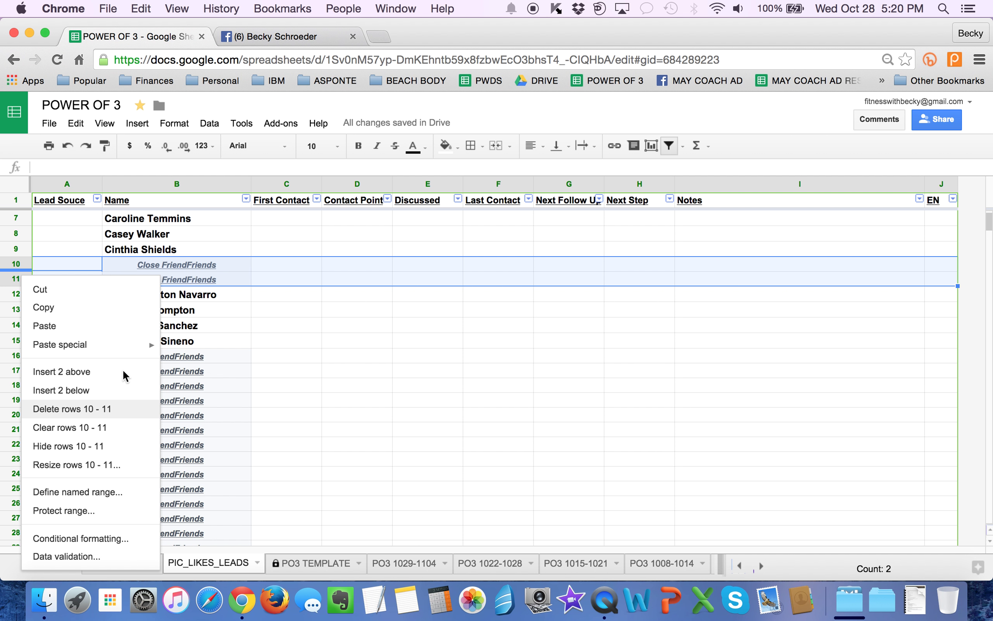
Delete the 26 FriendFriends rows 14–39, leaving only likers' names
left_click(19, 326)
scroll(101, 344, "down", 6)
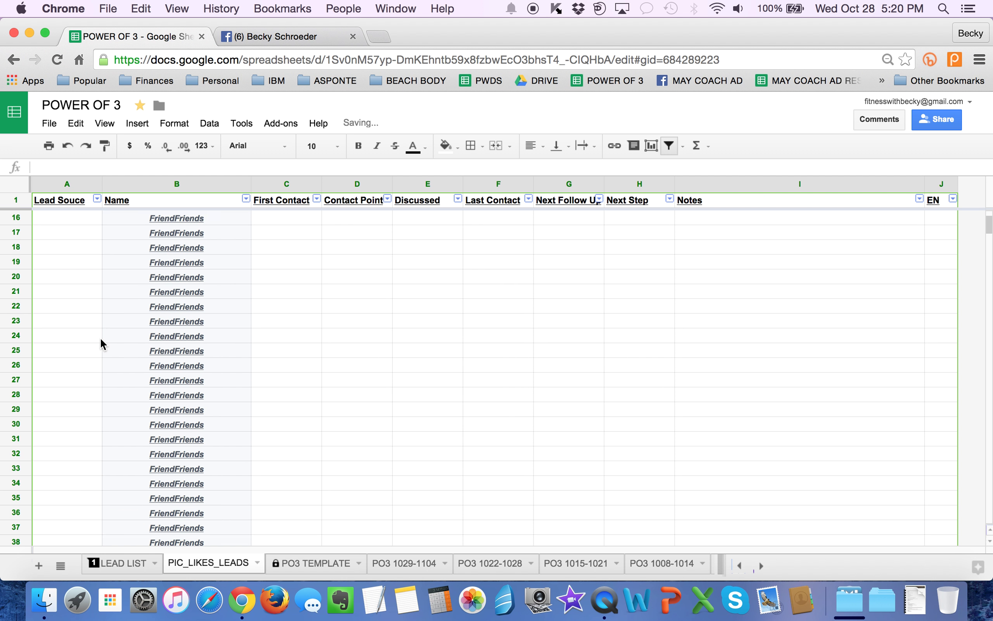
left_click(16, 412, "shift")
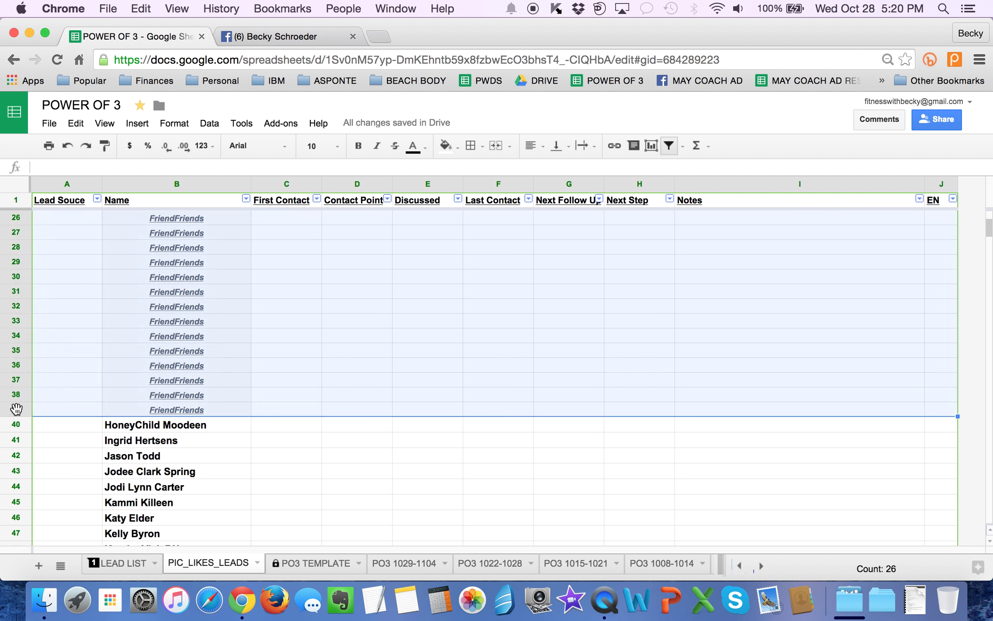
right_click(17, 411)
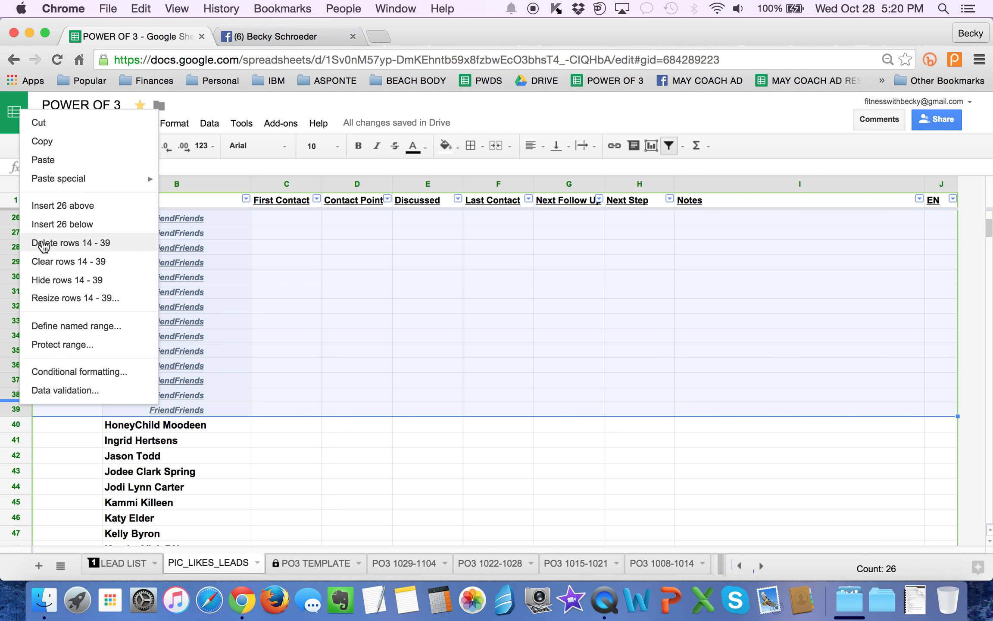
left_click(65, 243)
scroll(248, 413, "up", 13)
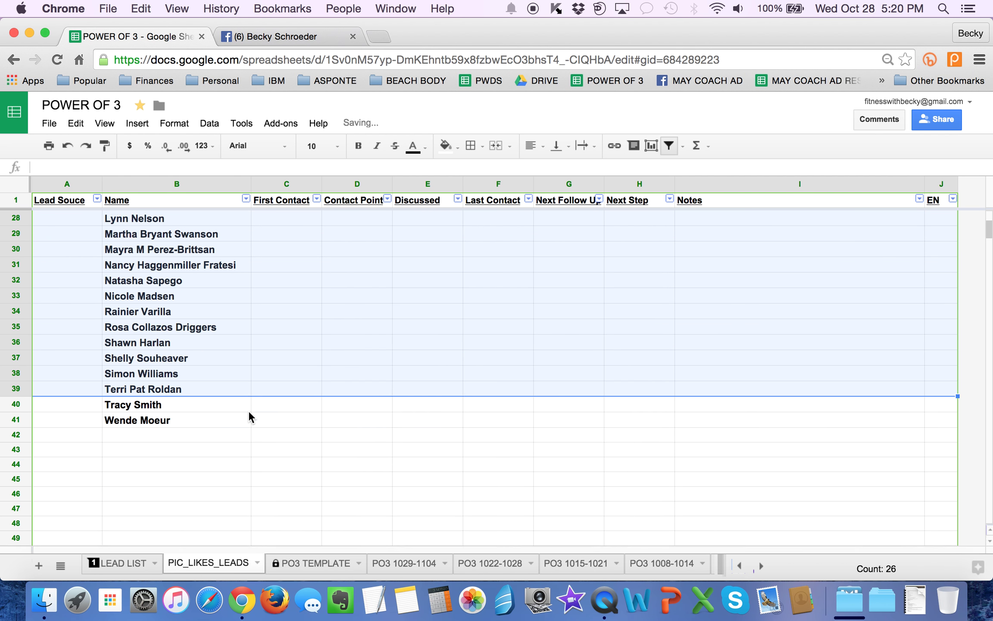
left_click(311, 346)
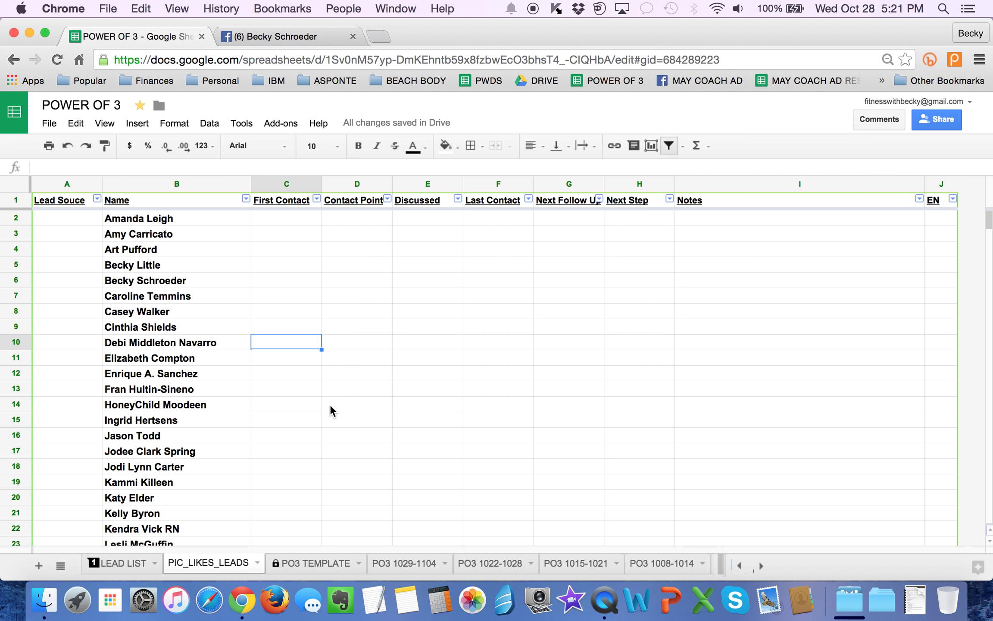
scroll(330, 404, "down", 10)
scroll(329, 404, "up", 10)
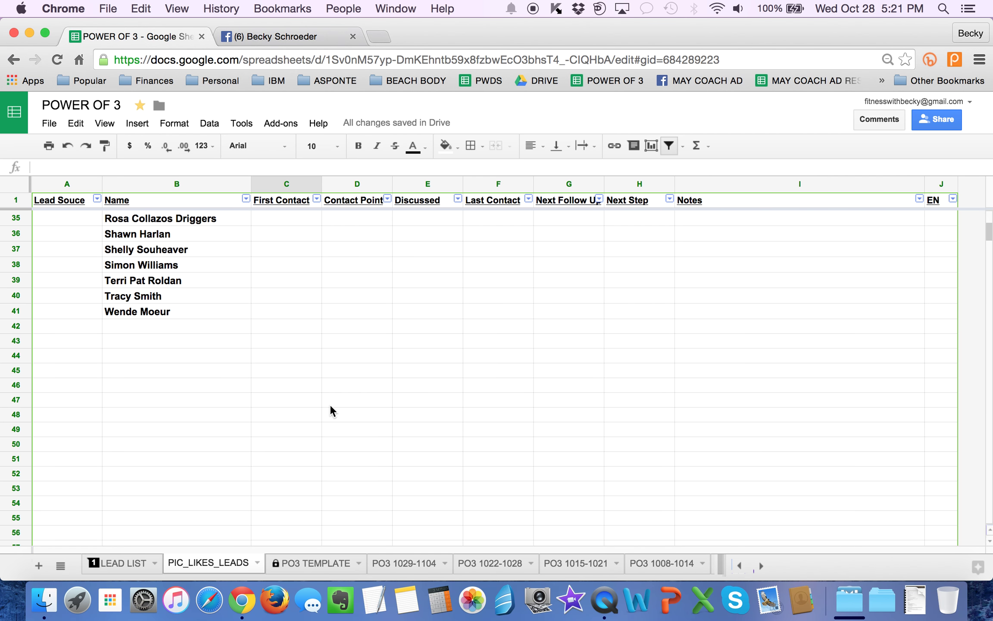
Enter the lead source 'trans_tues_pic' in cell A2
left_click(76, 218)
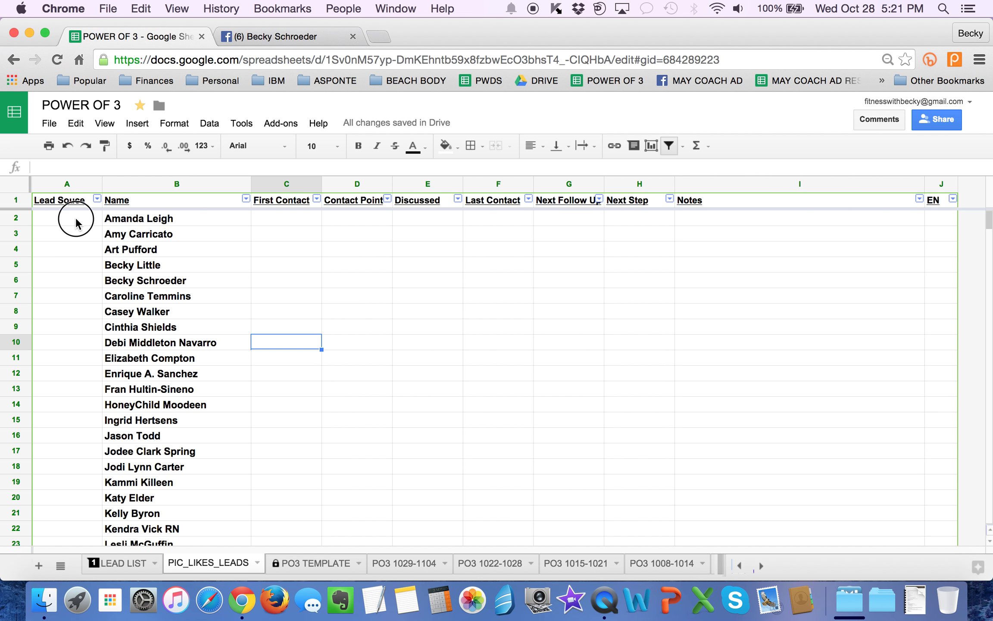
type("tra")
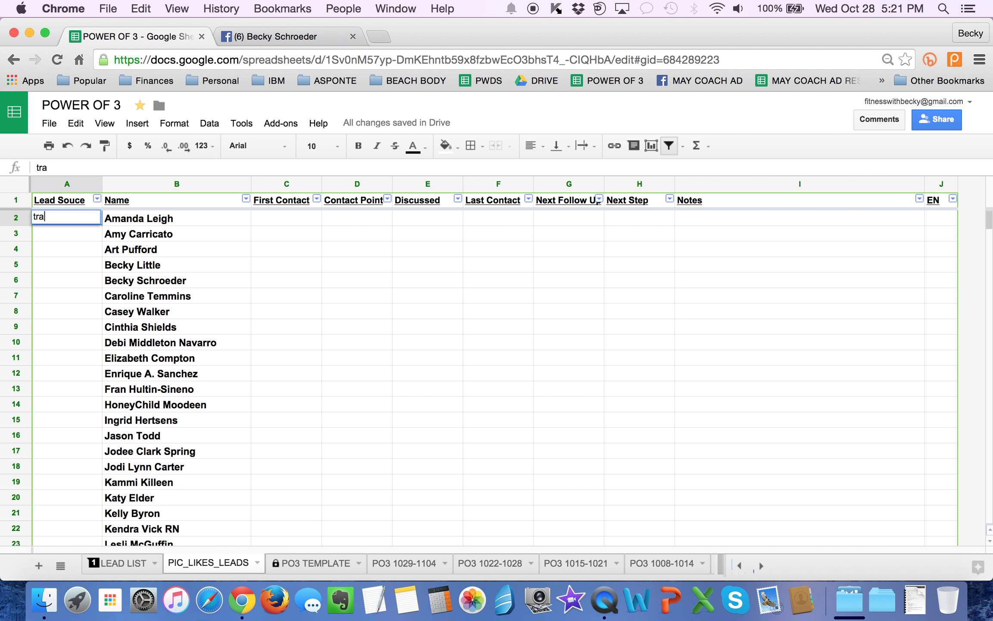
type("ns_tues_pic")
key("Return")
Copy 'trans_tues_pic' into A2:A41 so every liker carries the tag
key("Up")
key("super+c")
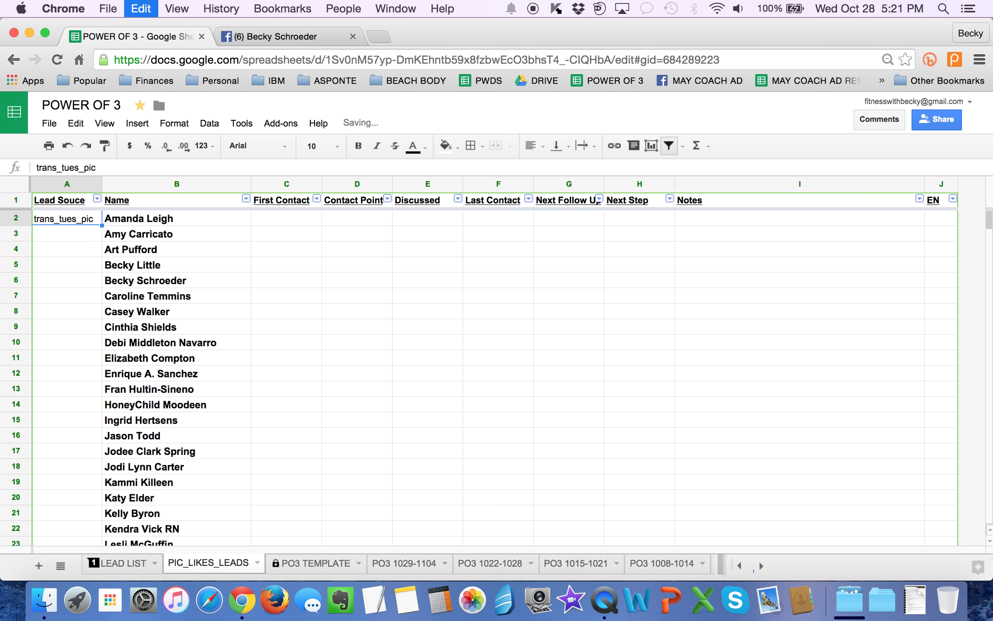
scroll(274, 386, "down", 10)
left_click_drag(67, 218, 75, 266)
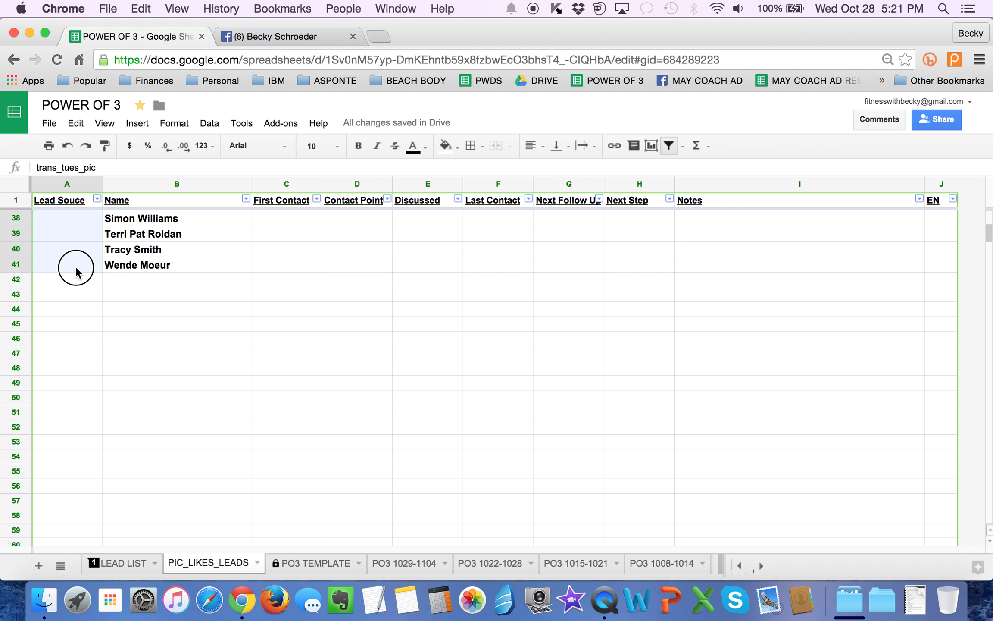
key("super+v")
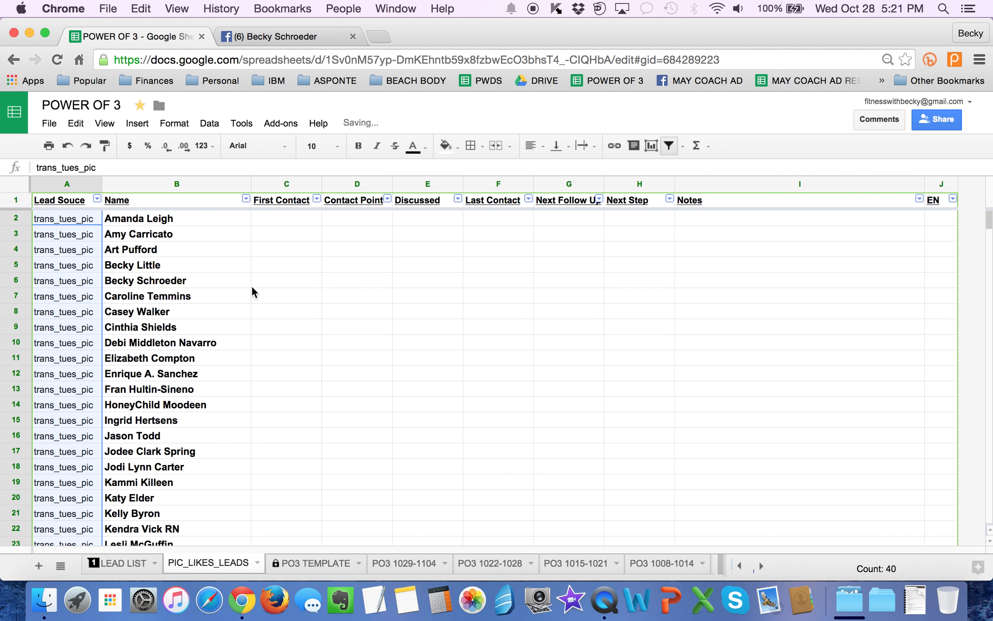
Move to the first lead's First Contact cell, then select their name in B2
left_click(281, 219)
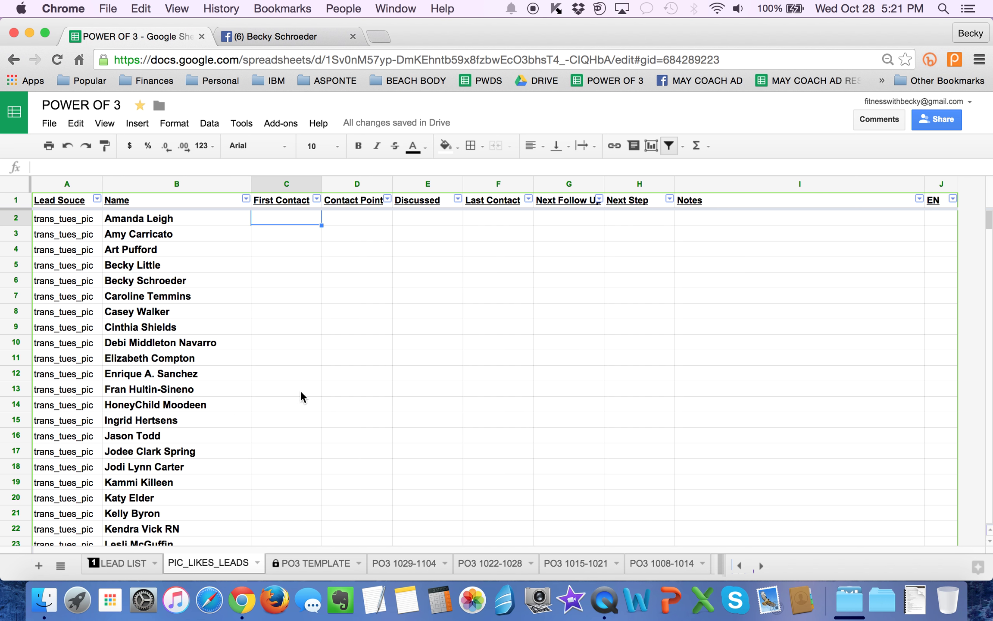
scroll(301, 412, "down", 5)
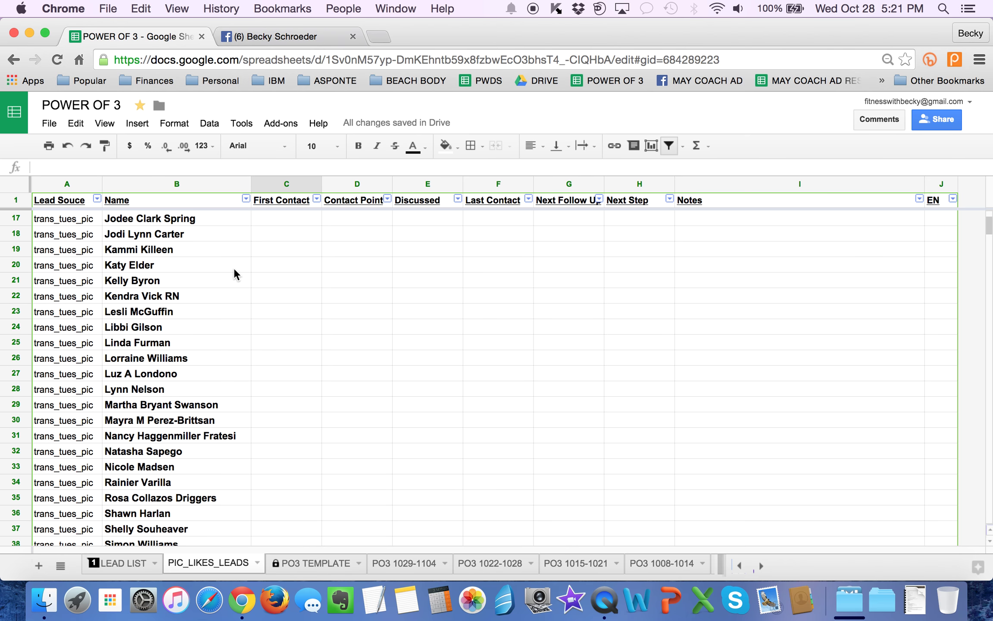
scroll(234, 267, "up", 5)
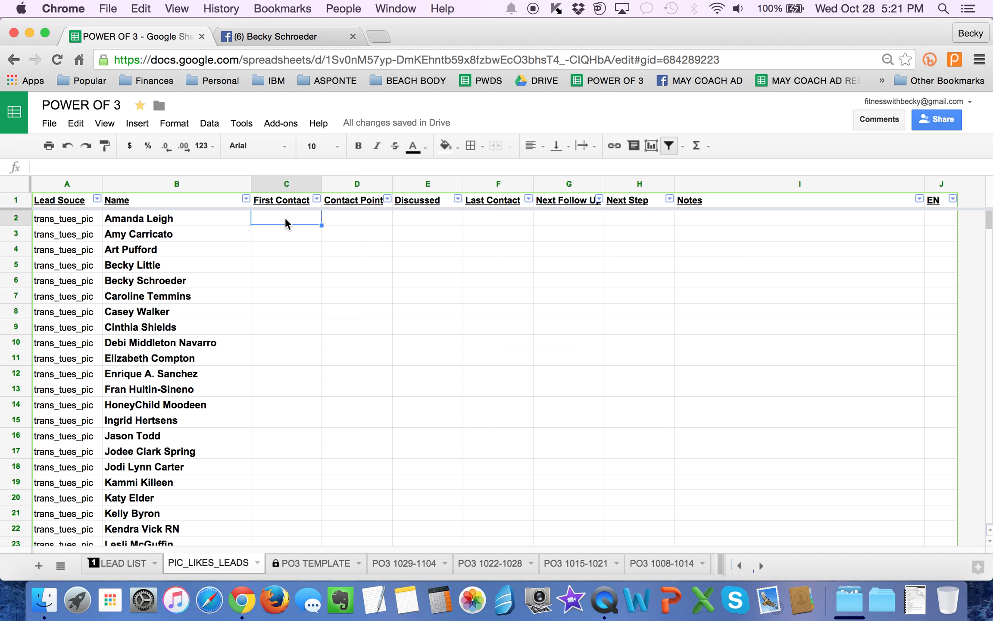
left_click(171, 222)
Log the first lead's first contact 10/28 via personal, discussed trans_tues, last contact 10/28/2015
key("shift+Down")
key("shift+Down")
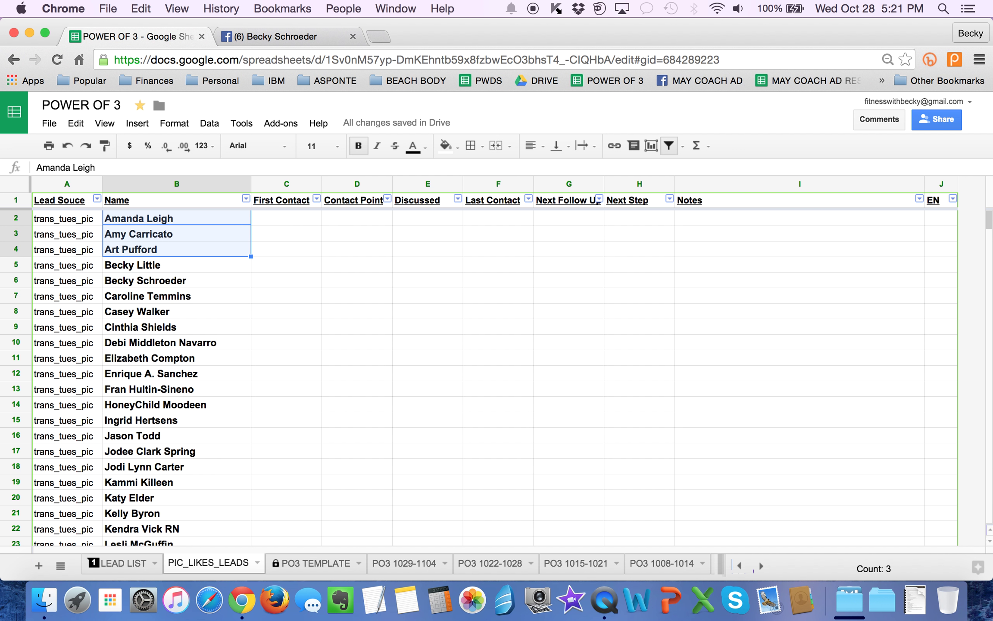
left_click(294, 217)
type("10/28")
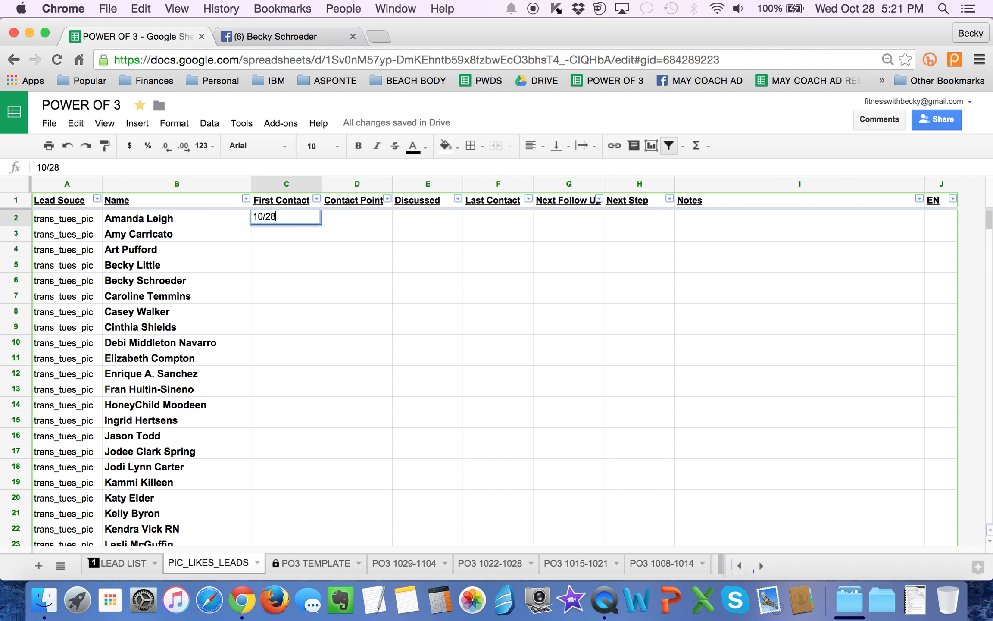
key("Tab")
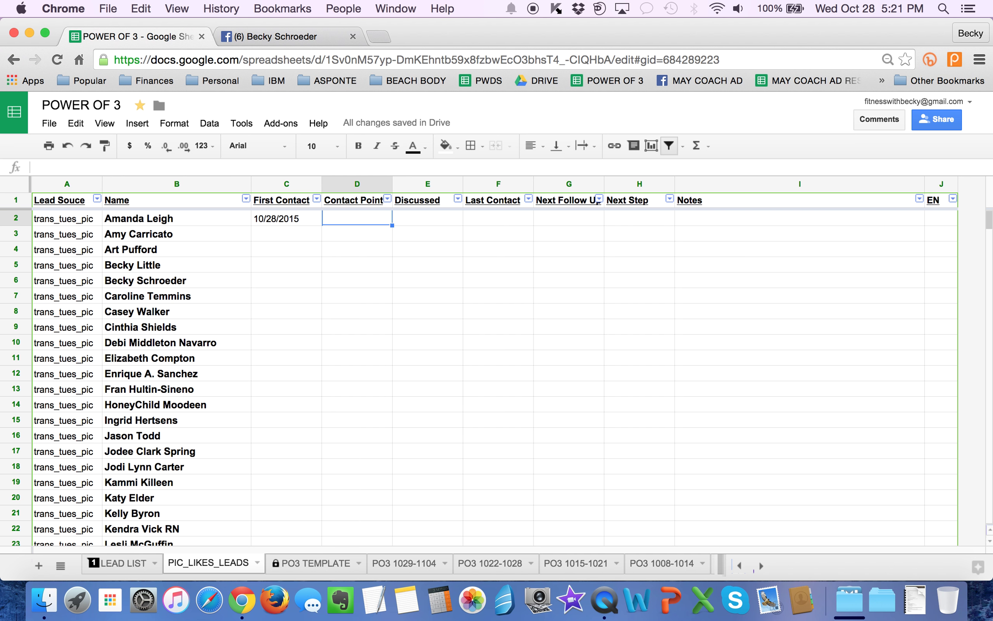
type("personal")
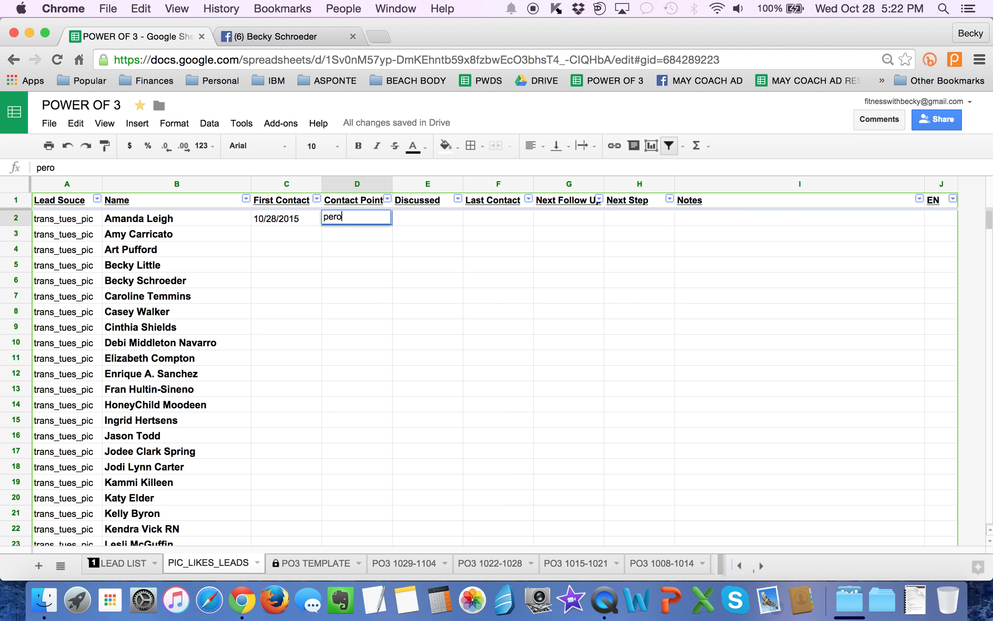
key("Tab")
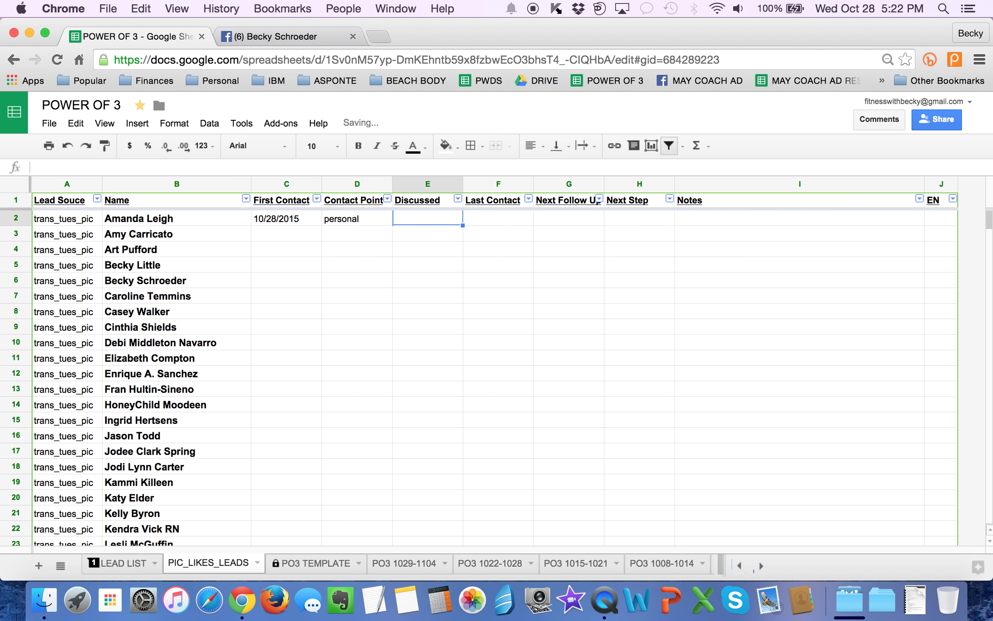
type("trans_tues")
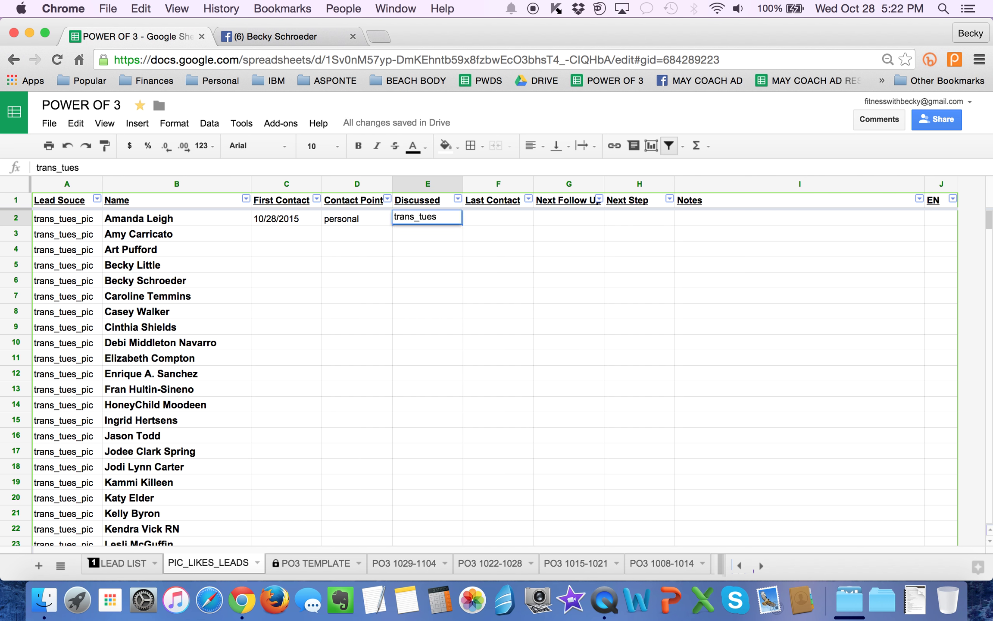
key("Tab")
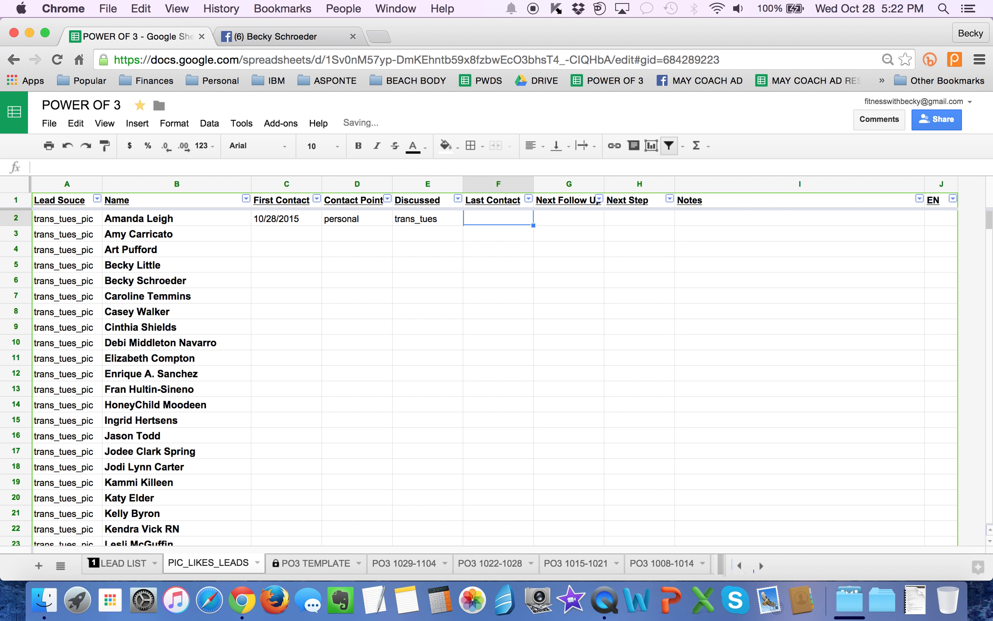
type("10/28/2015")
key("Return")
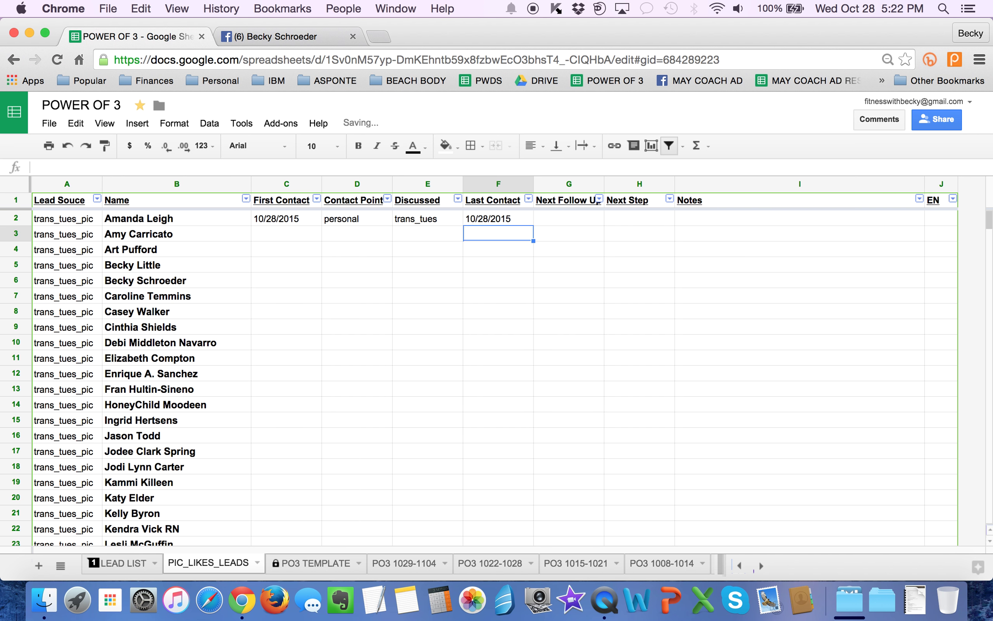
Set the first lead's next follow-up to 10/30 and next step to 'invite CG'
left_click(569, 233)
left_click(568, 217)
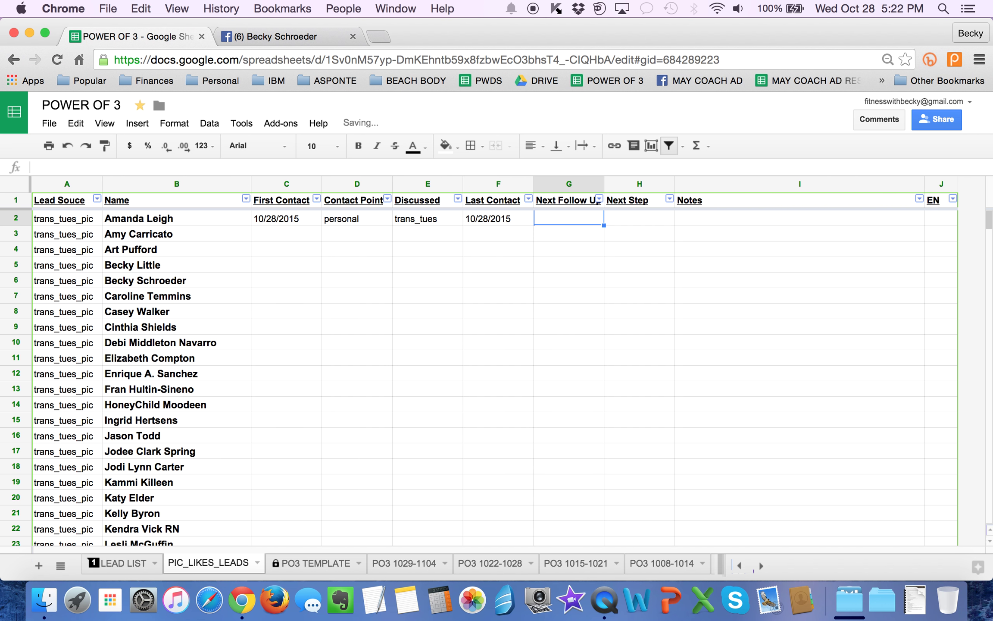
type("10/30")
key("Tab")
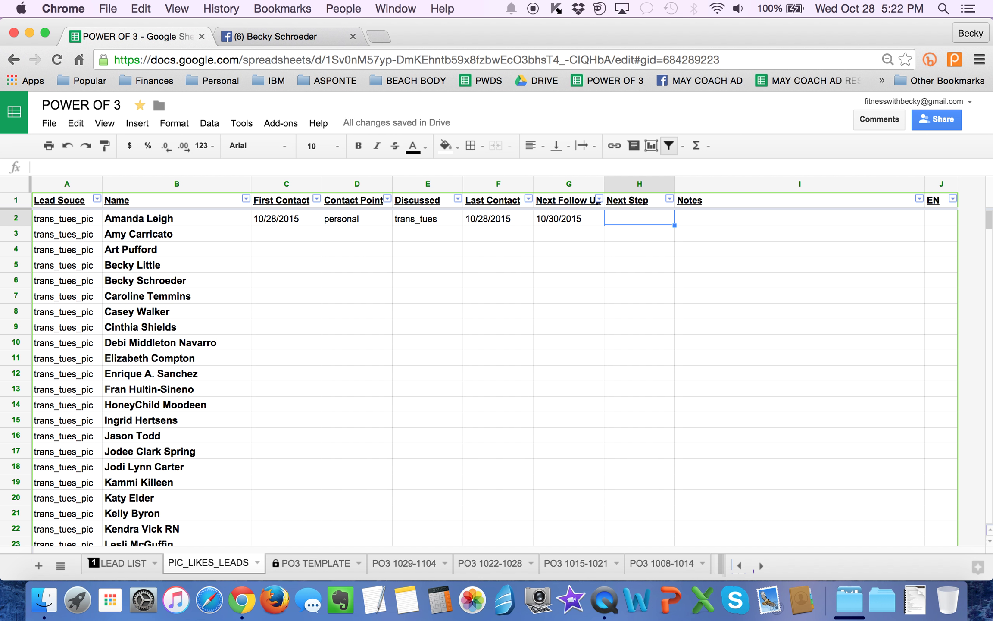
type("invite CG")
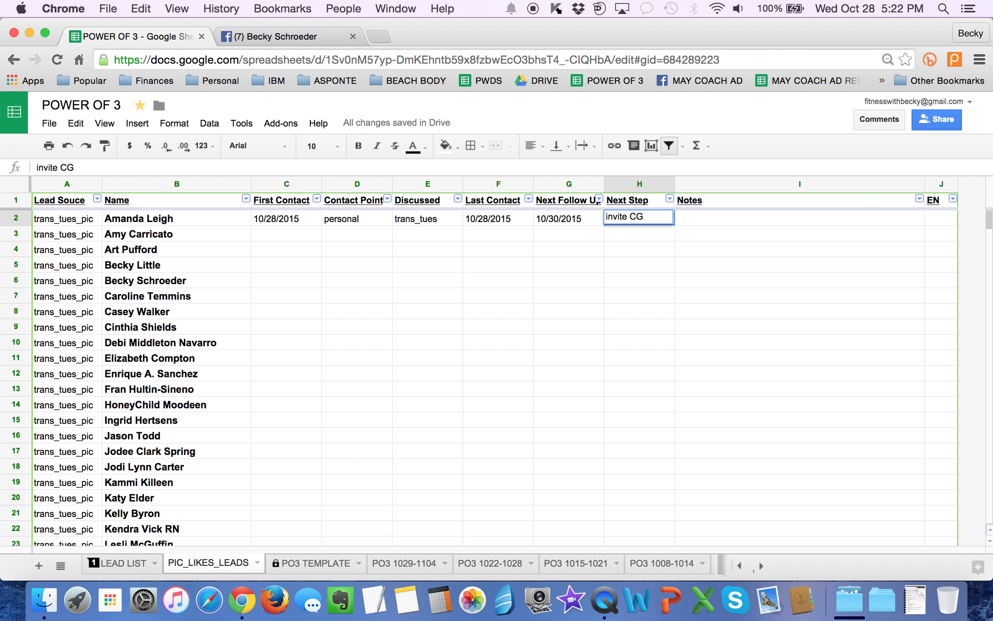
key("Tab")
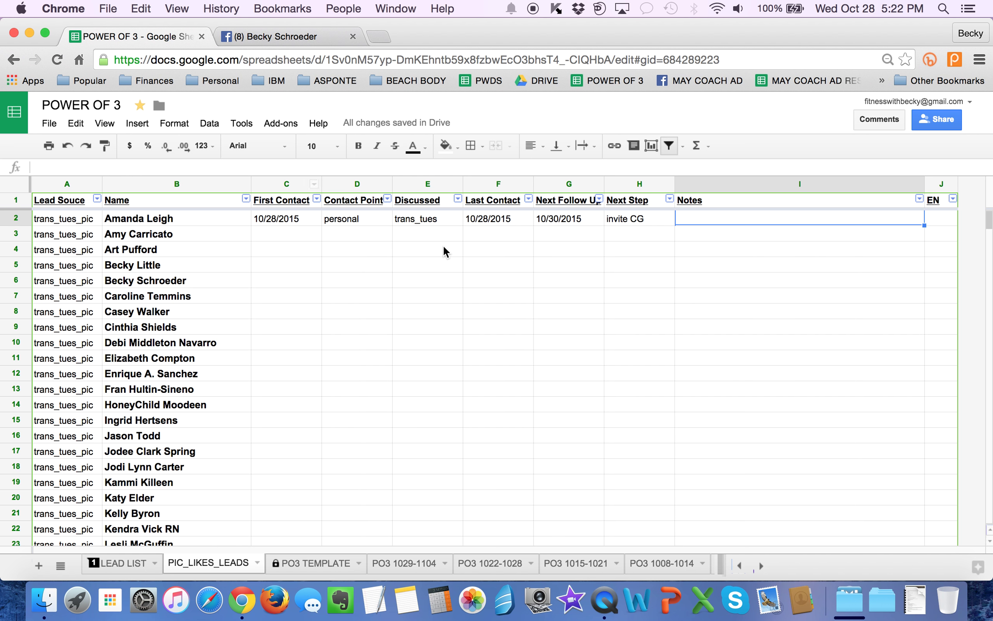
Review the lead names in column B, then return to the Facebook post's likers
left_click(155, 221)
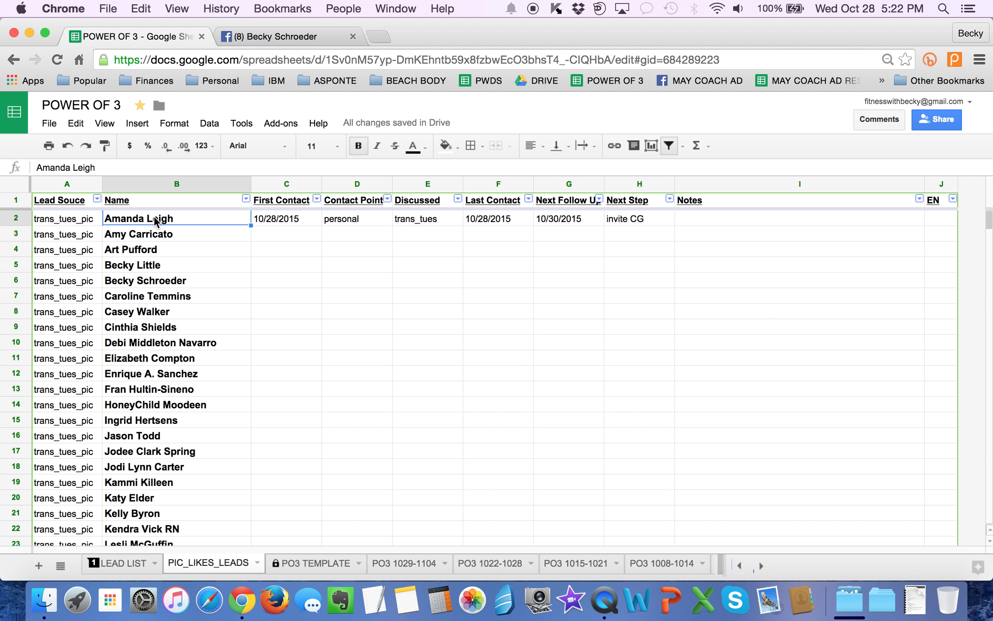
key("Down")
key("Down")
key("Down")
key("Down")
key("Down")
key("Down")
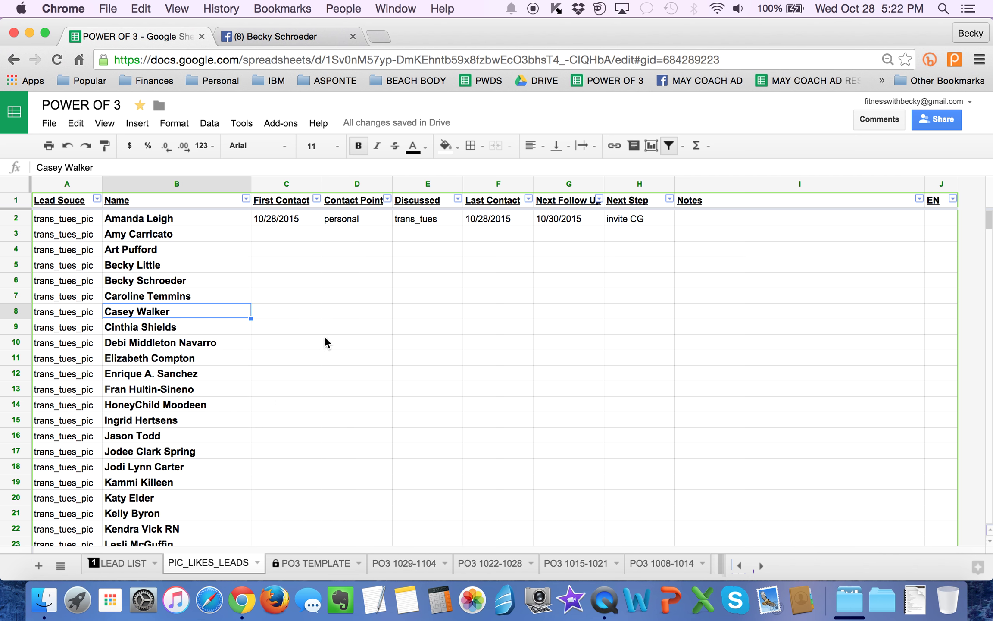
left_click(283, 233)
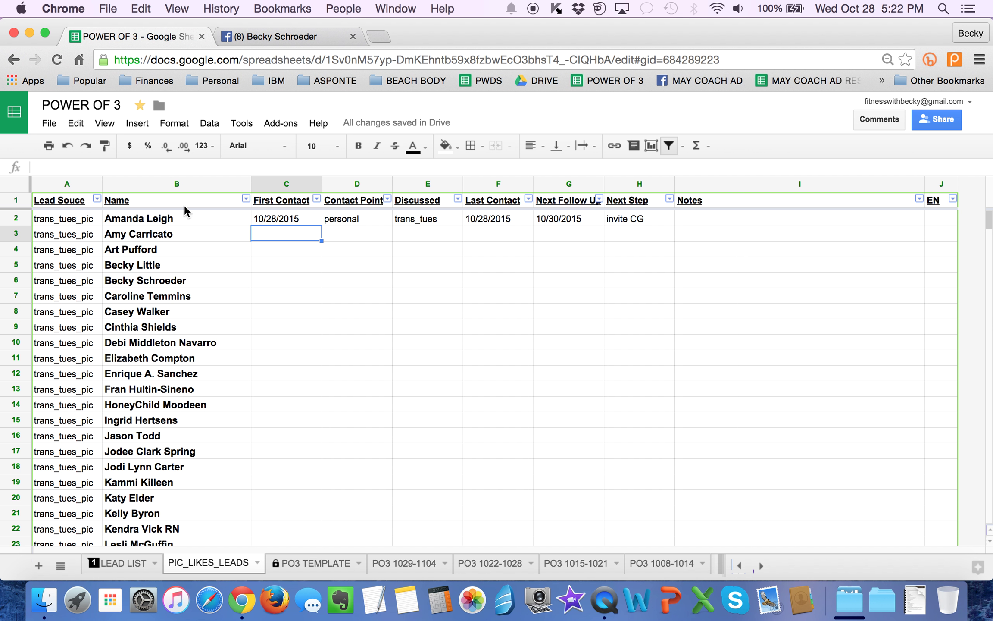
left_click(180, 218)
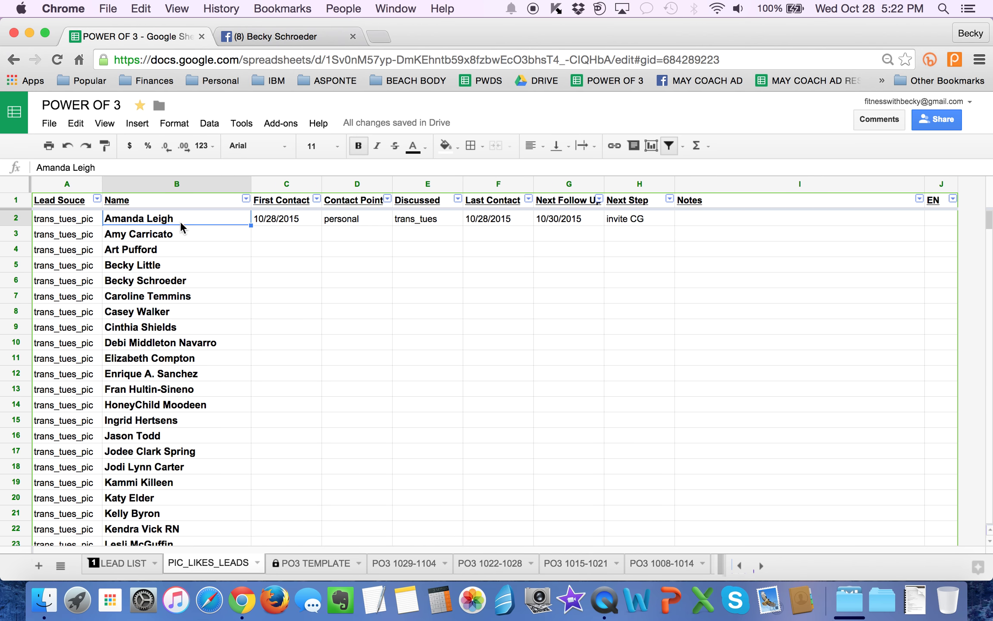
left_click(265, 34)
key("Escape")
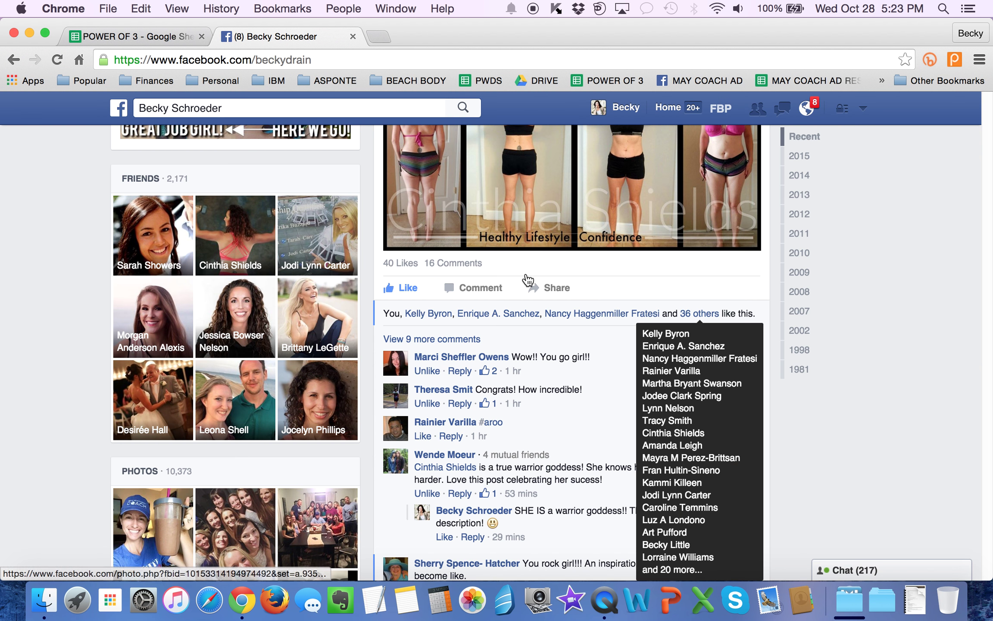
mouse_move(703, 315)
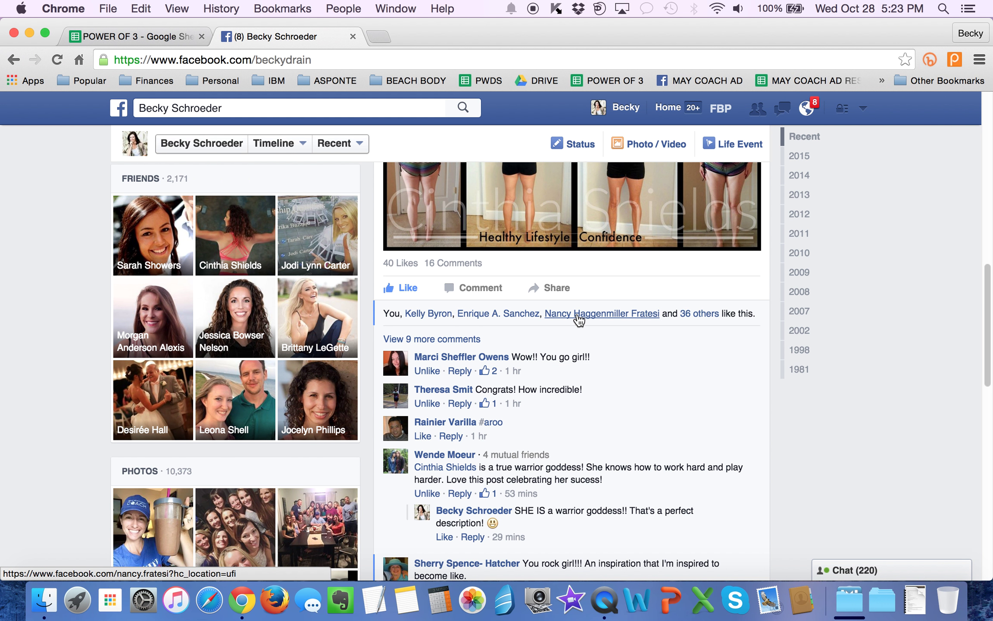
left_click(598, 316)
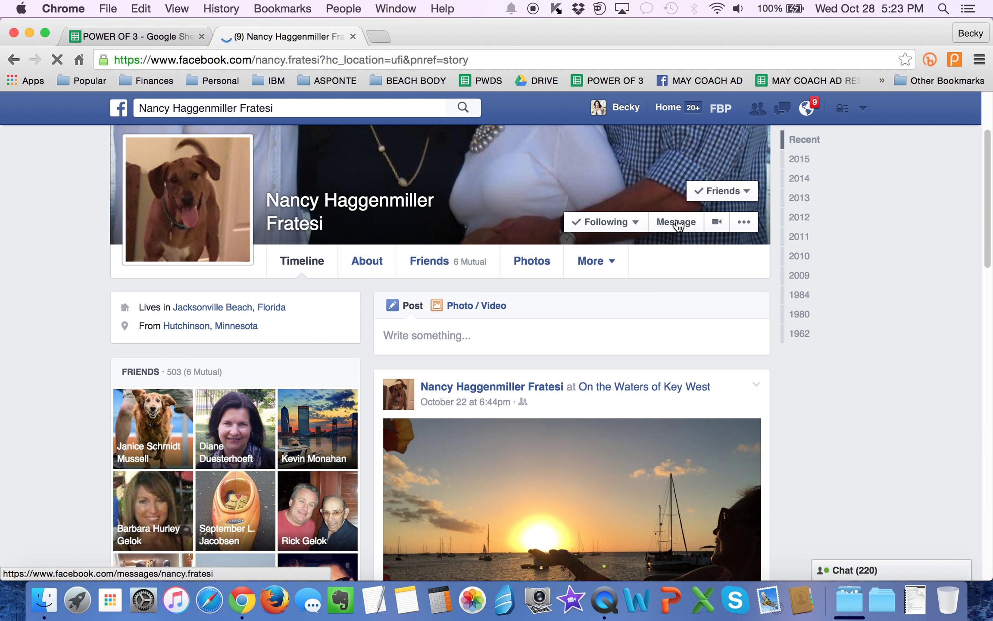
left_click(678, 224)
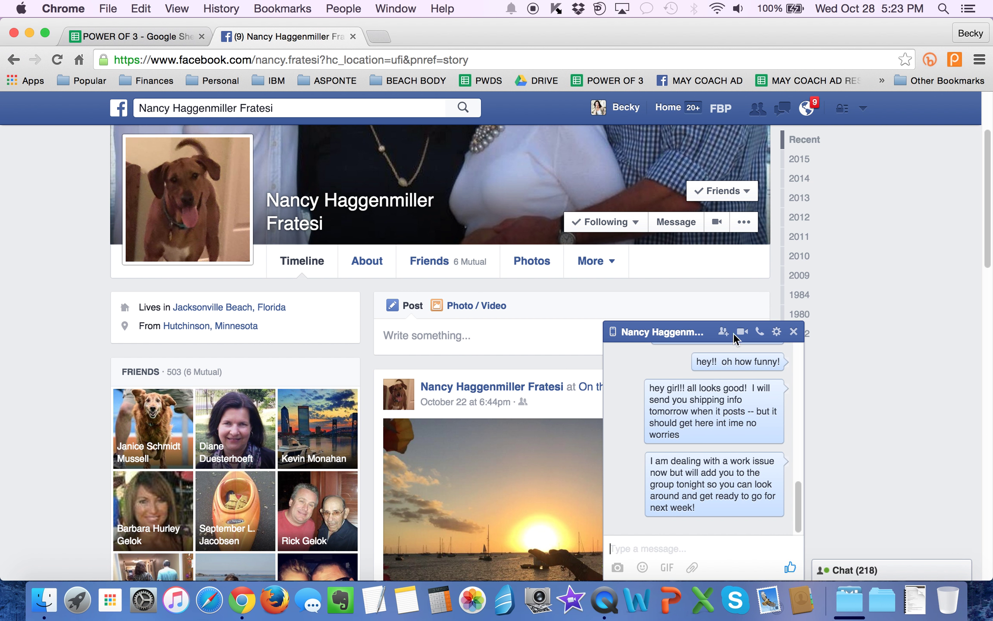
left_click(793, 331)
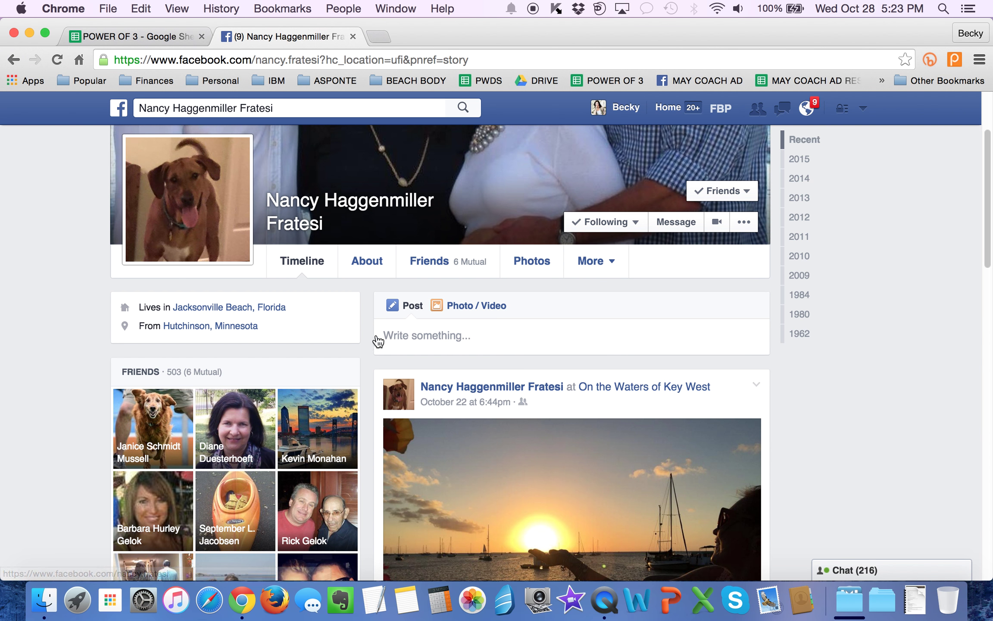
left_click(137, 37)
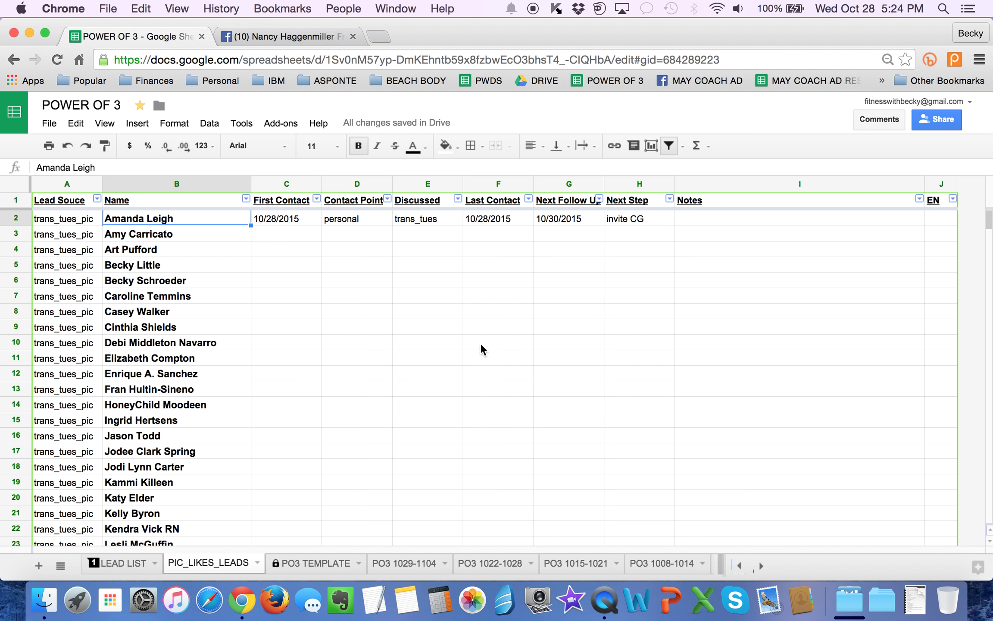
left_click(280, 32)
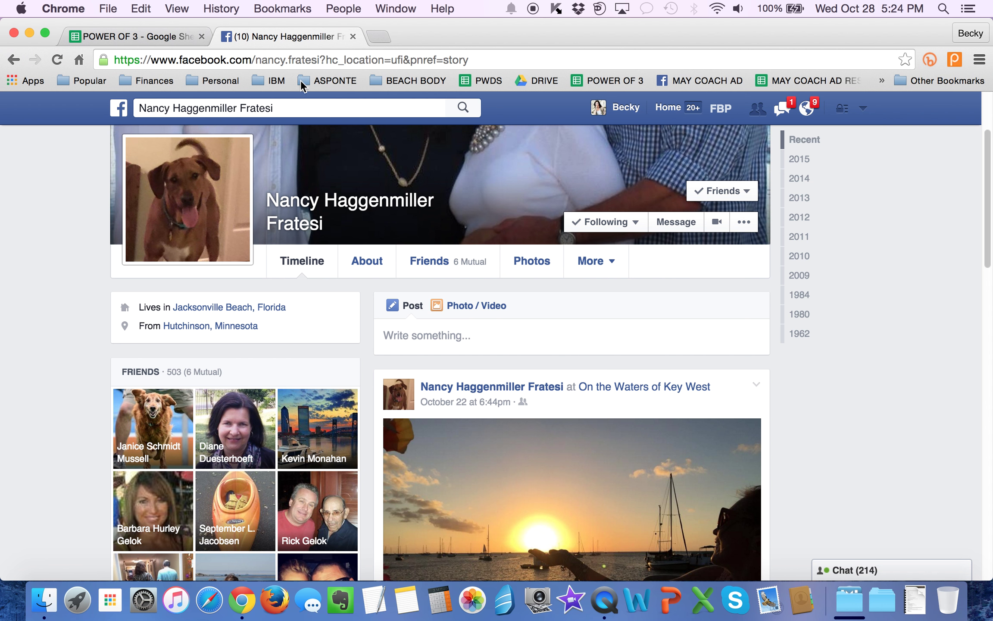
left_click(625, 108)
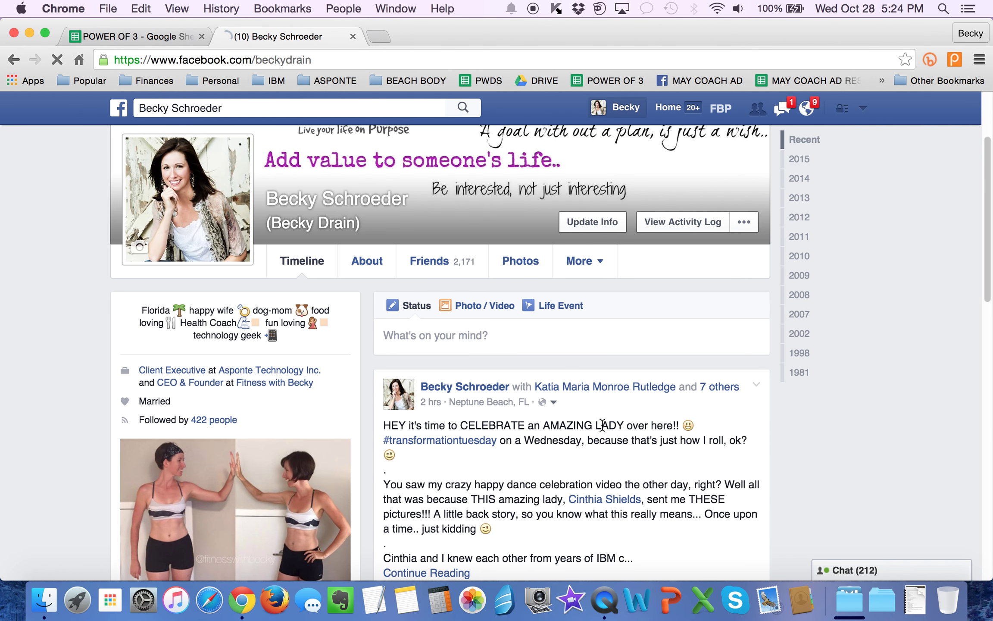
scroll(619, 341, "down", 5)
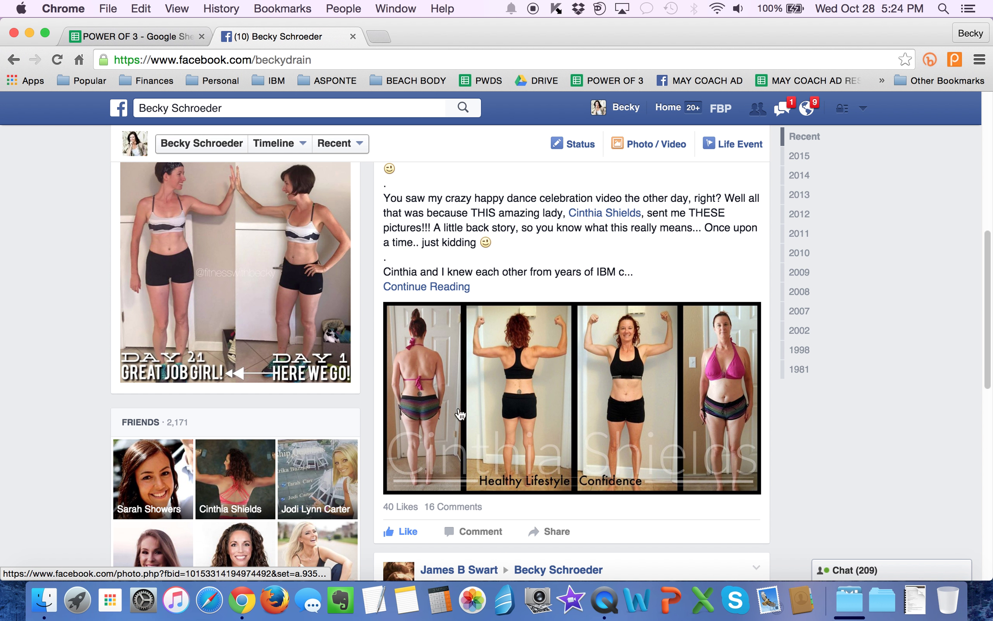
left_click(134, 38)
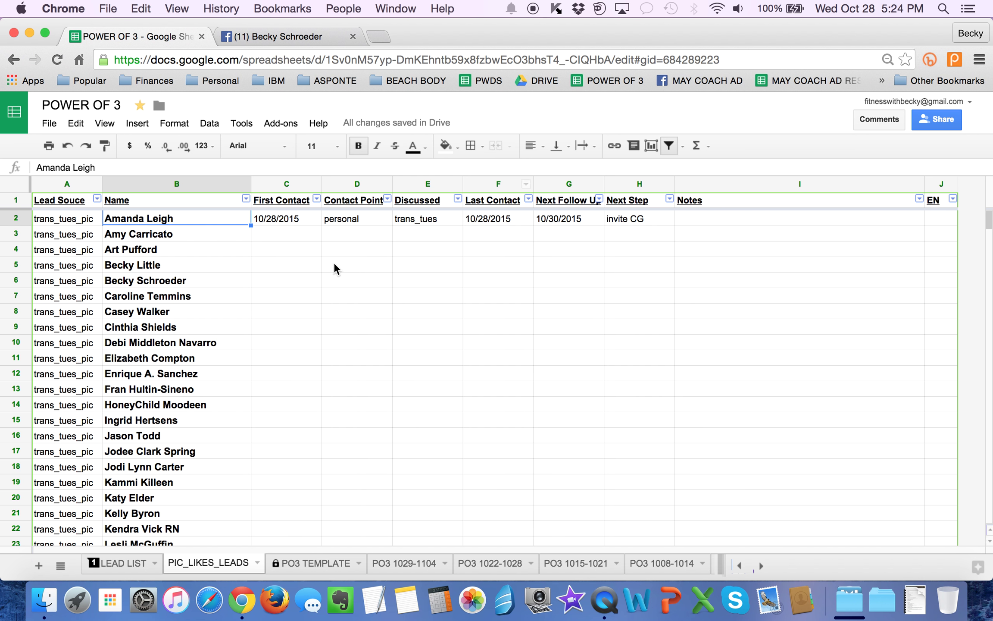
On the LEAD LIST sheet, add Coaching to the Discussed column filter
left_click(119, 565)
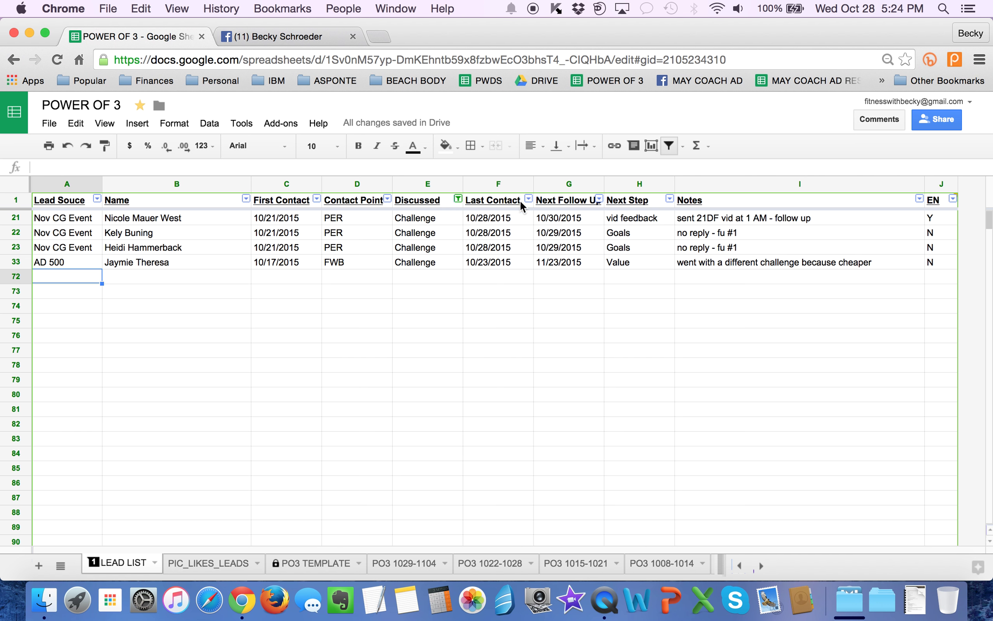
left_click(458, 199)
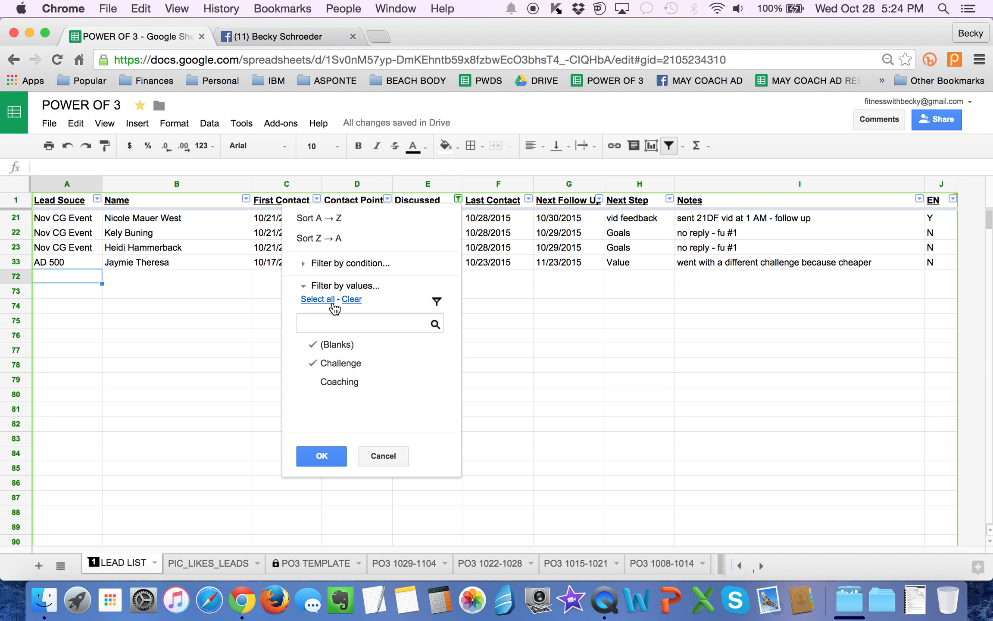
left_click(339, 382)
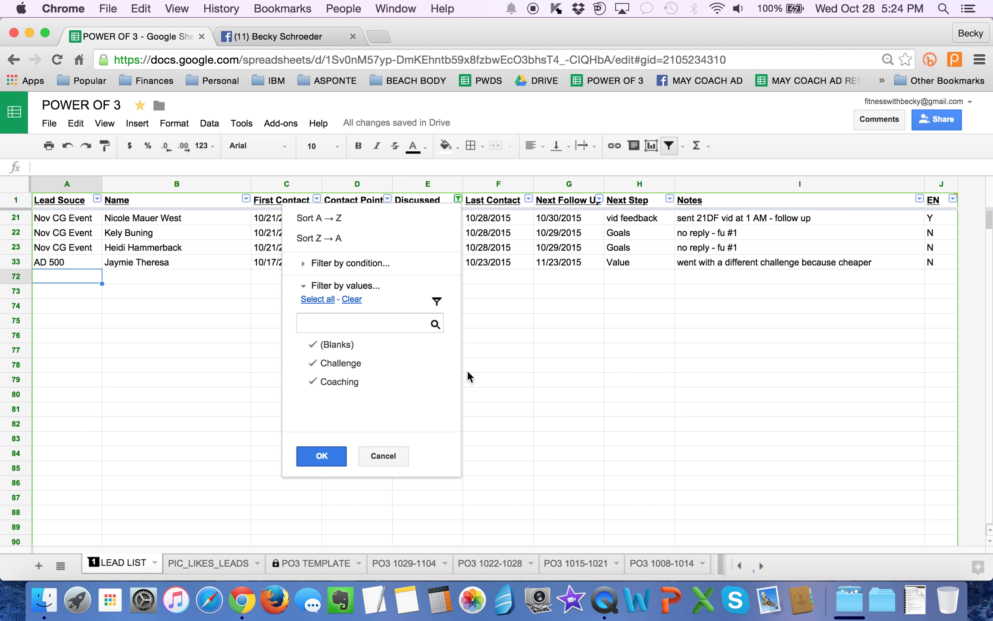
key("Return")
Filter the Last Contact column to show only 10/28/2015
left_click(529, 200)
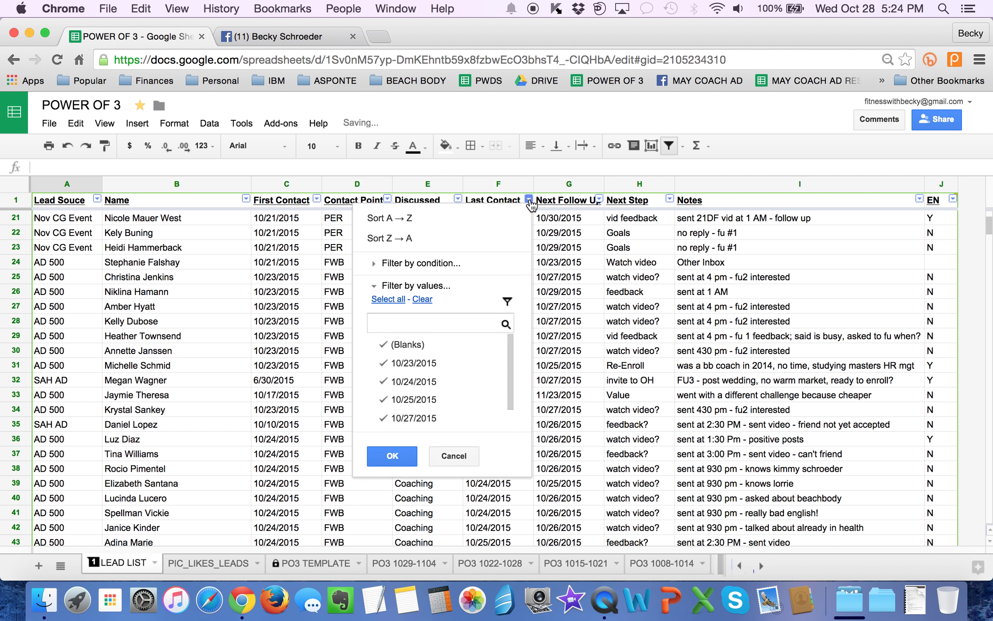
left_click(422, 299)
scroll(420, 388, "down", 1)
left_click(421, 417)
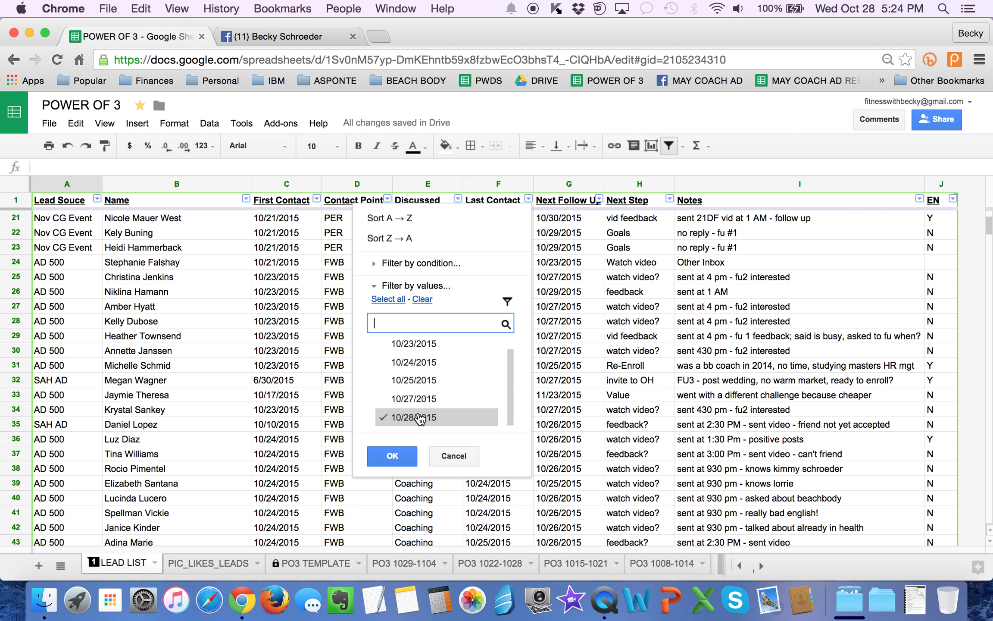
left_click(400, 457)
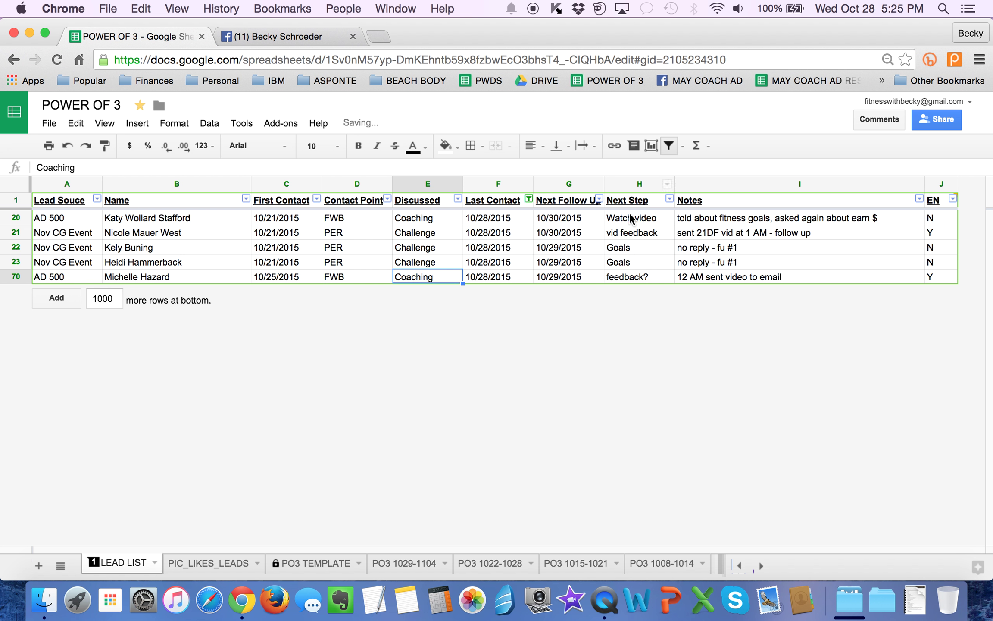